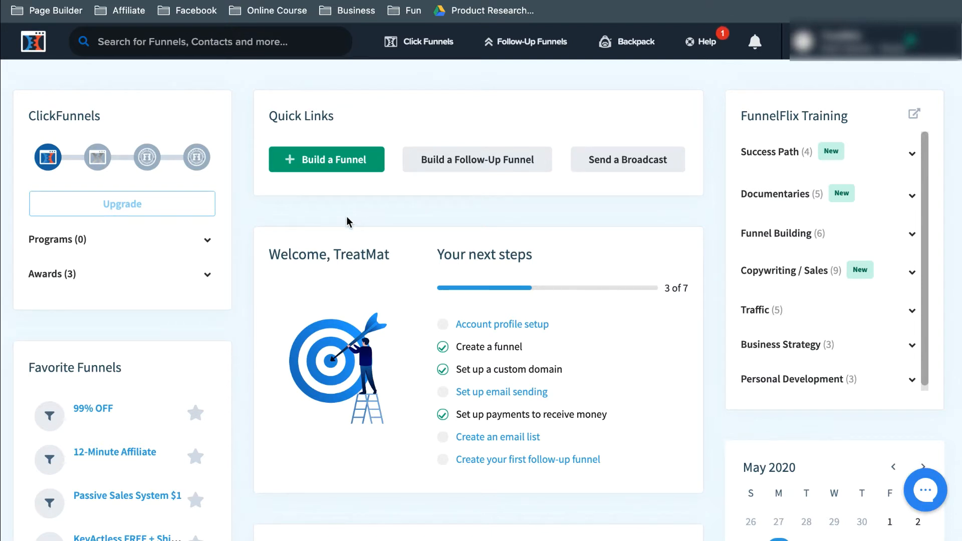
Step: Start building a new funnel in the classic funnel builder with Collect Emails as its goal
left_click(323, 171)
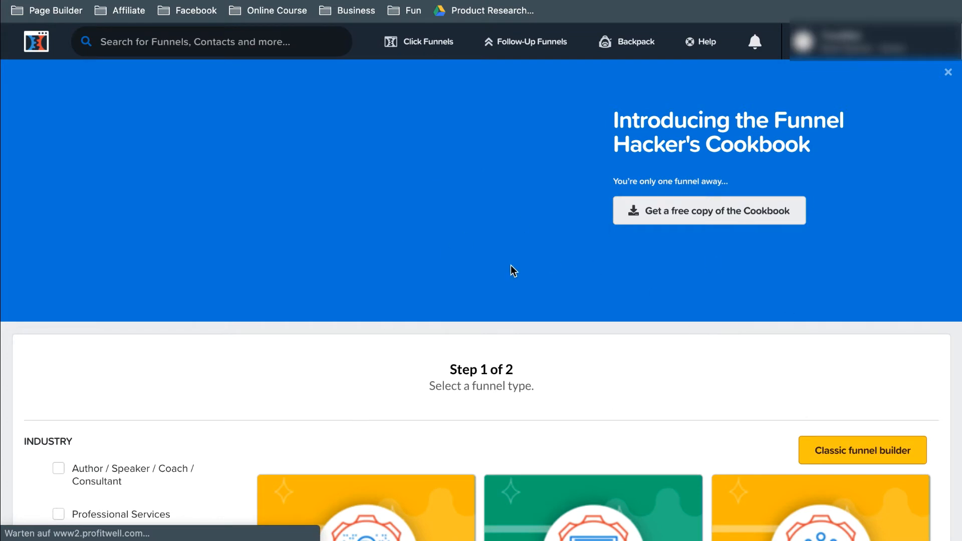
scroll(495, 280, "down", 5)
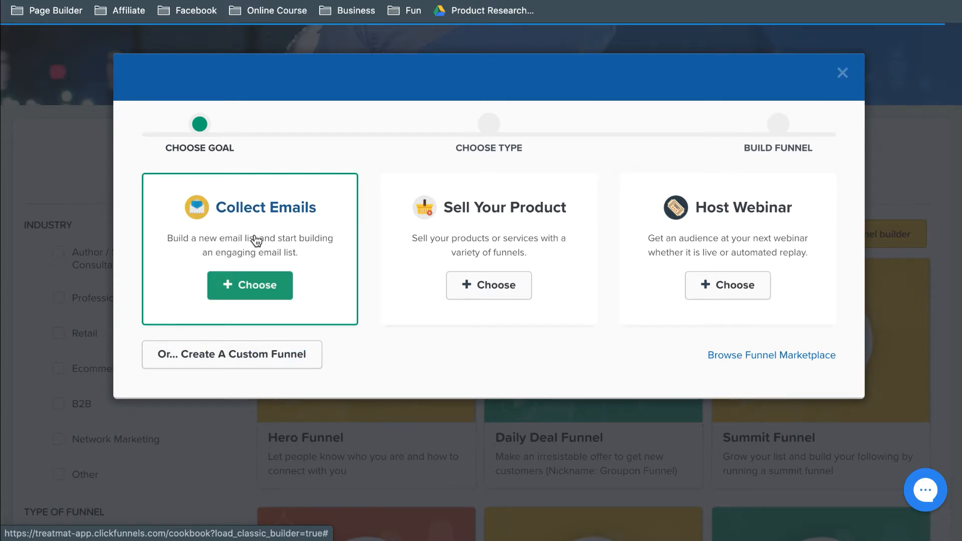
left_click(232, 284)
Step: Name the new email optin funnel "test funnel" and build it
left_click(184, 214)
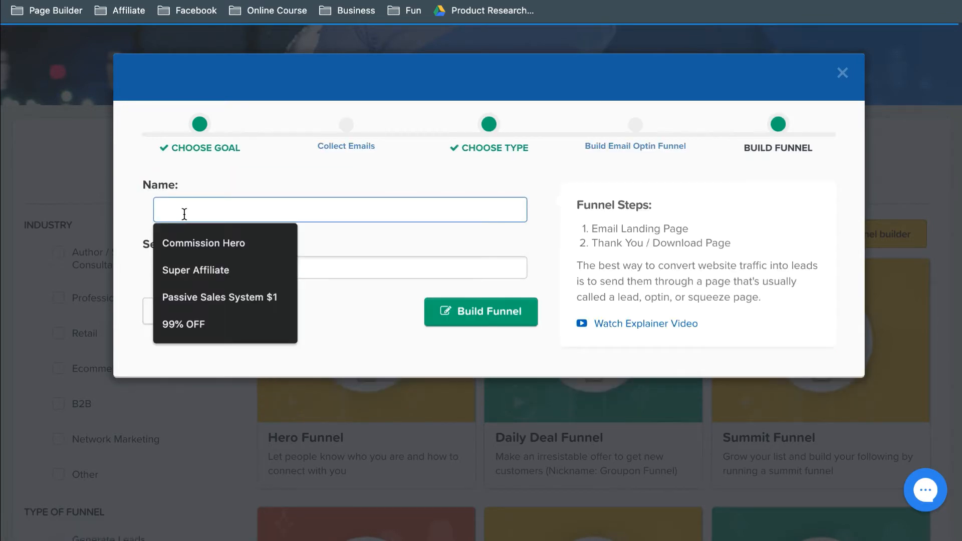
left_click(305, 173)
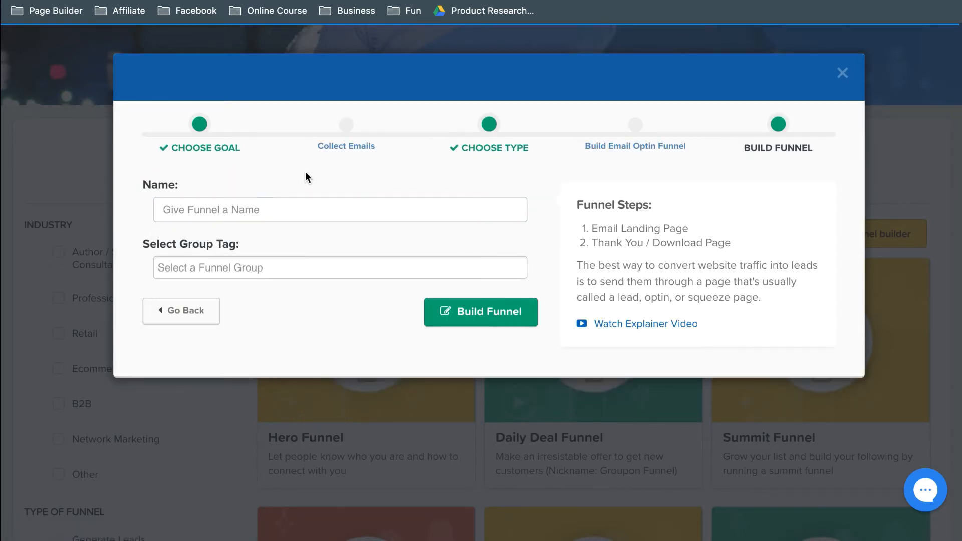
left_click(201, 210)
type("test funnel")
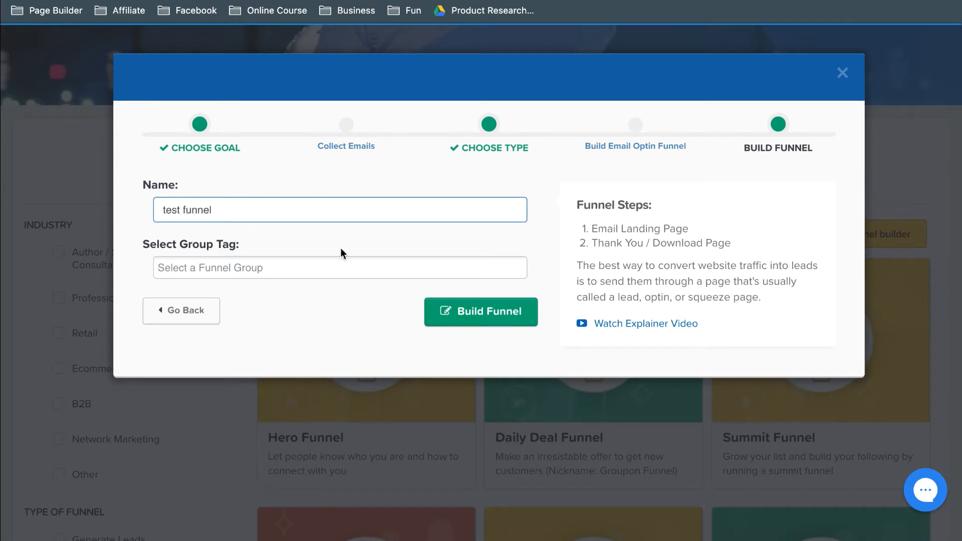
left_click(459, 311)
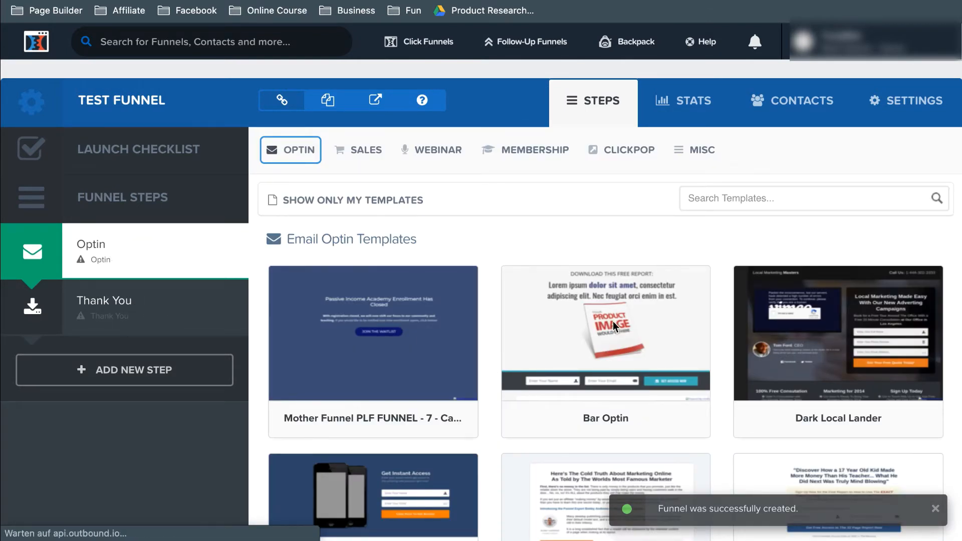
Step: Look through the available Email Optin templates for the Optin step of the new funnel
left_click(302, 149)
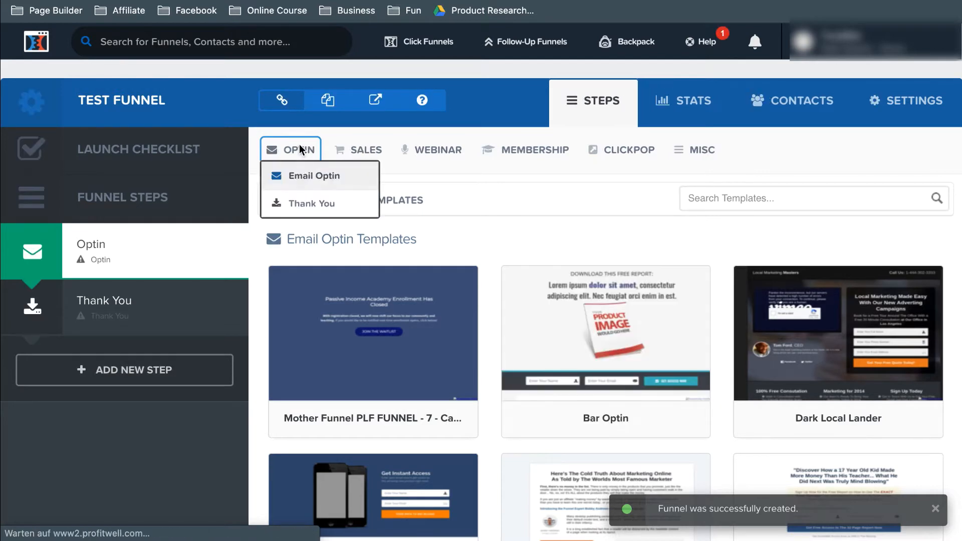
left_click(453, 209)
scroll(547, 221, "down", 4)
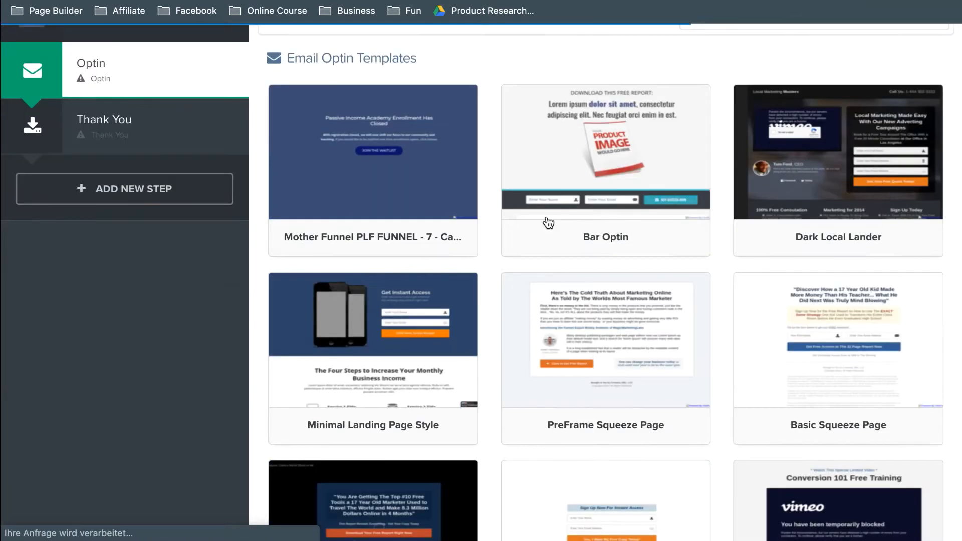
scroll(715, 406, "down", 9)
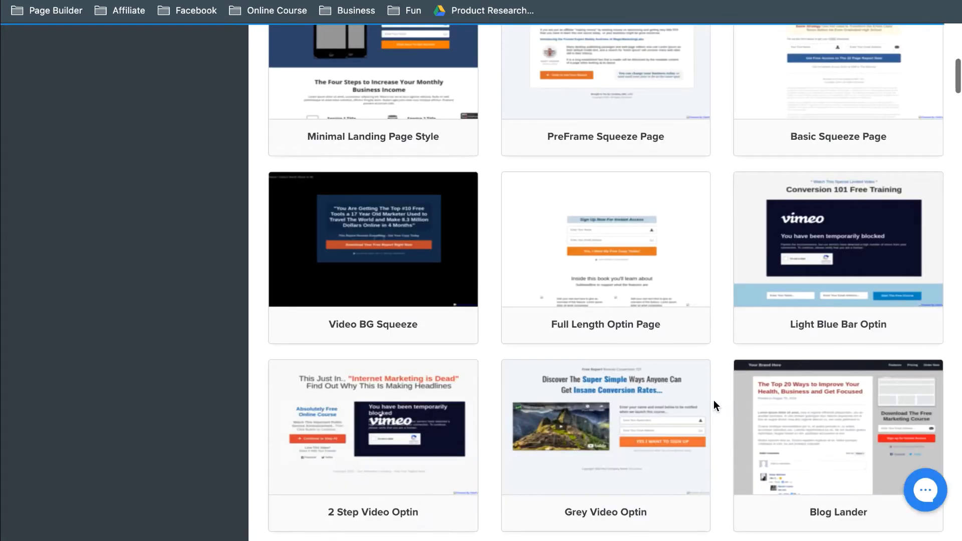
scroll(715, 401, "down", 7)
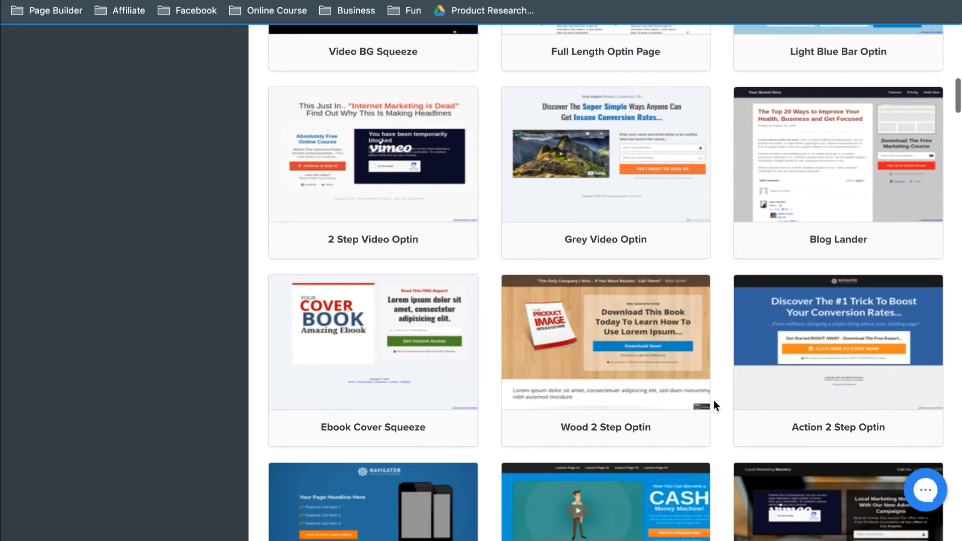
scroll(714, 400, "down", 2)
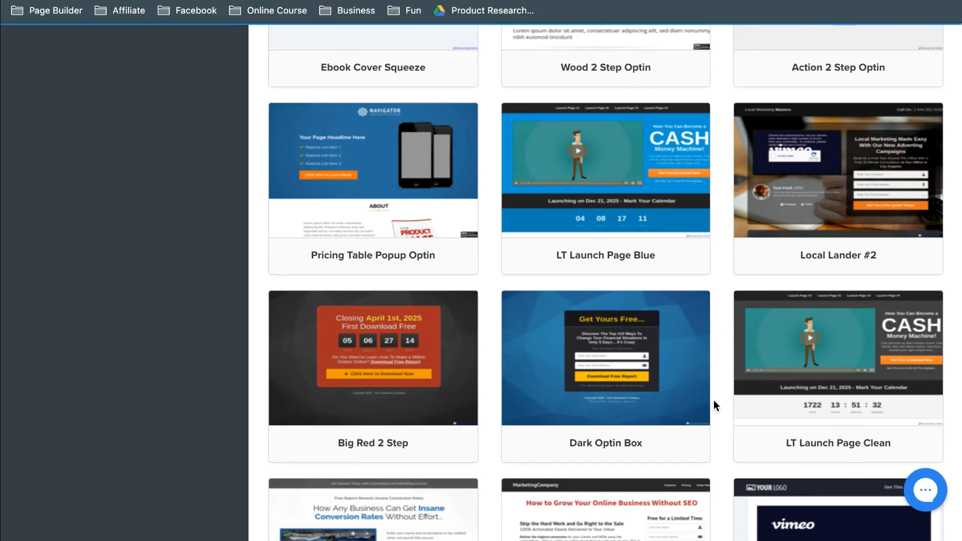
mouse_move(405, 220)
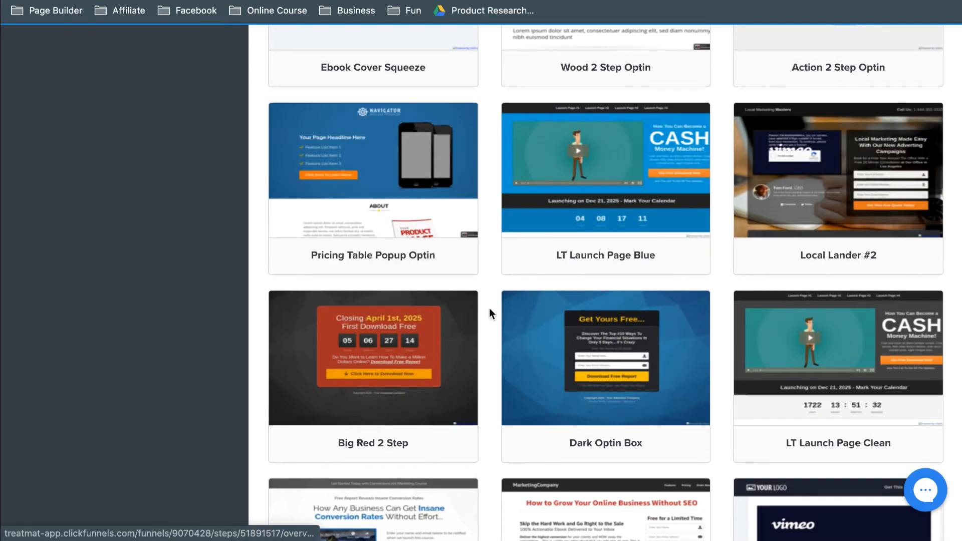
scroll(489, 307, "down", 5)
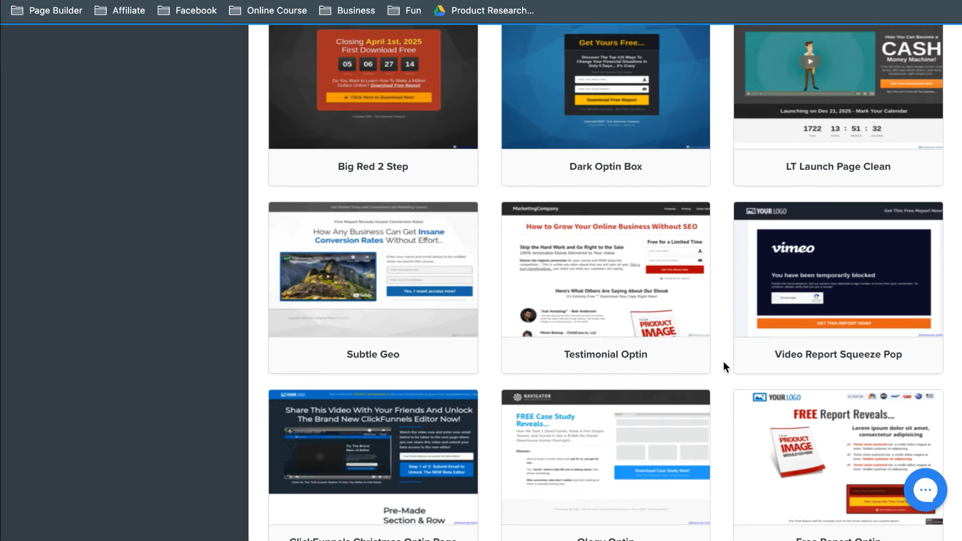
scroll(723, 362, "down", 3)
scroll(457, 399, "down", 3)
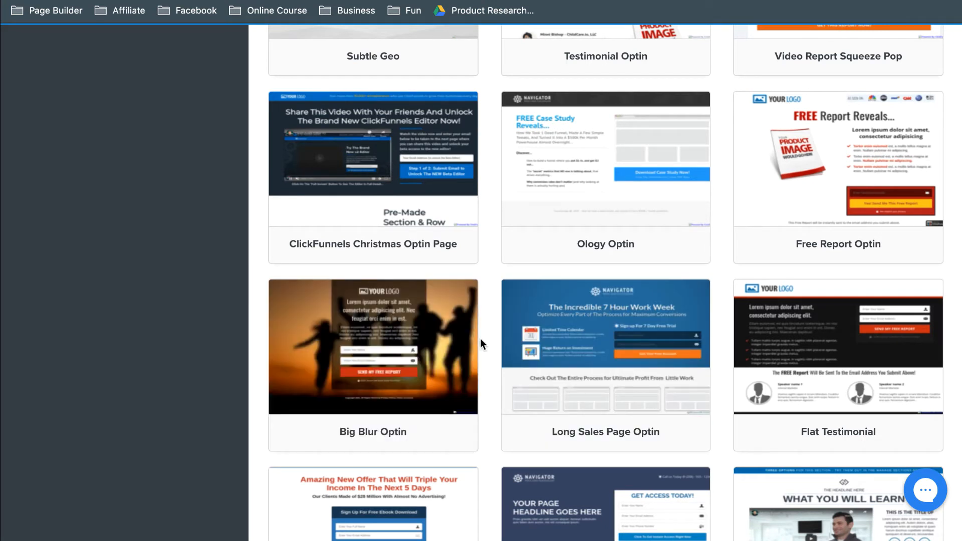
mouse_move(450, 347)
scroll(469, 462, "down", 5)
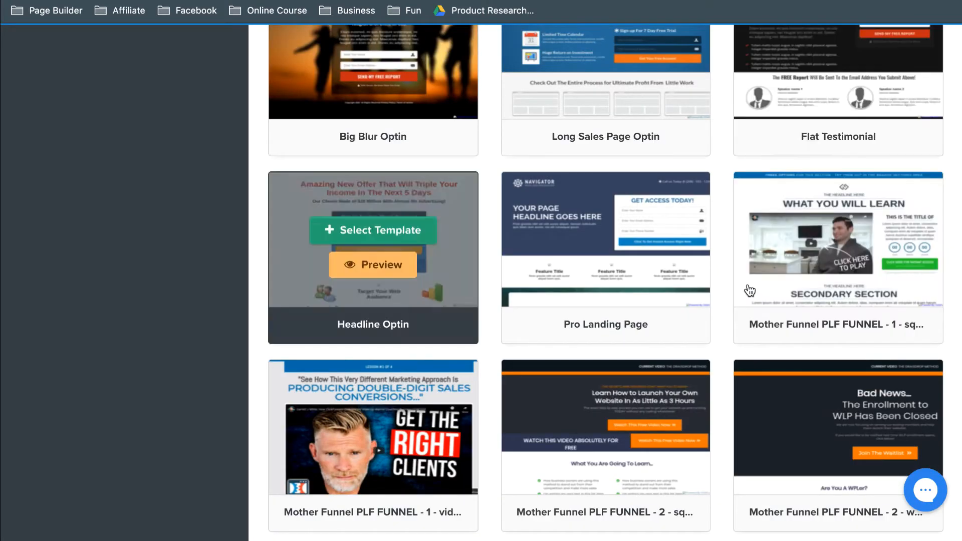
scroll(750, 290, "down", 4)
scroll(619, 407, "up", 1)
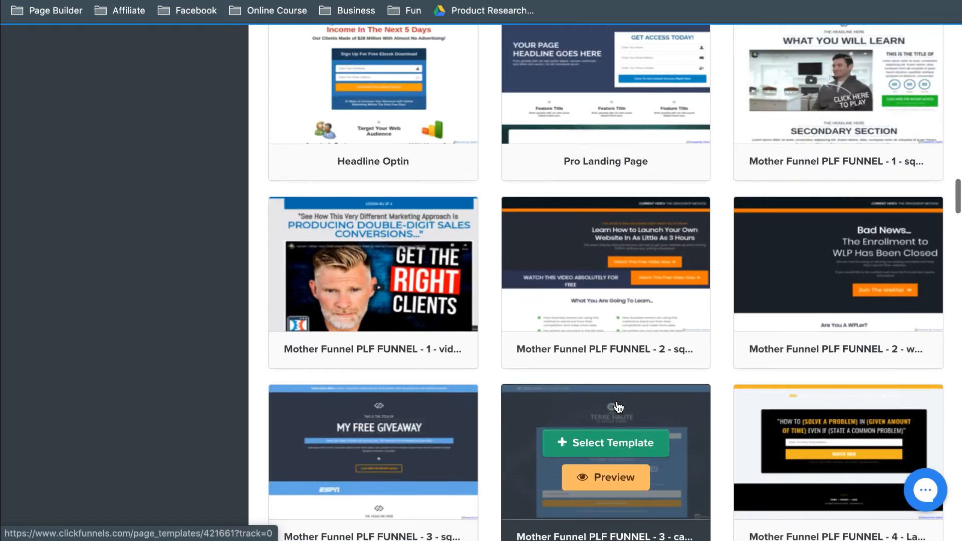
scroll(391, 204, "up", 7)
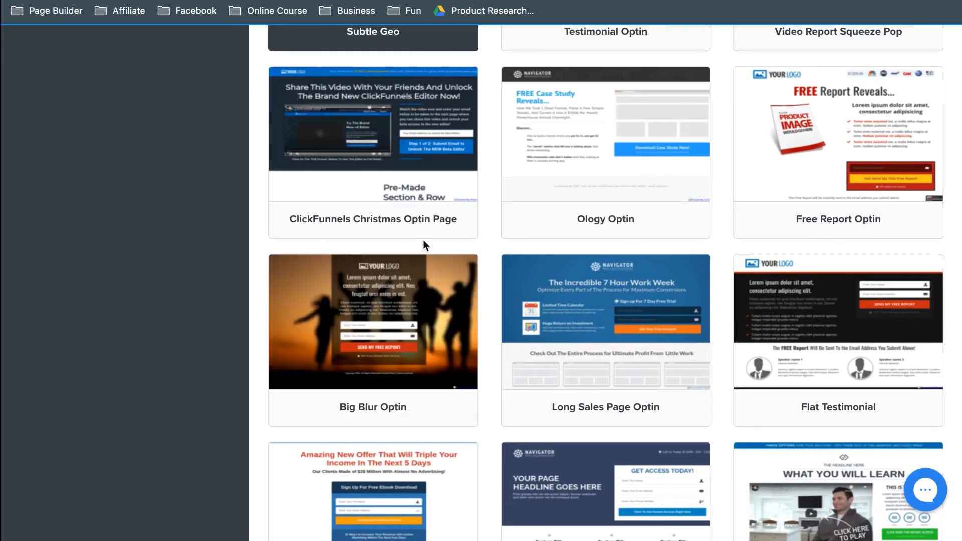
scroll(423, 240, "up", 20)
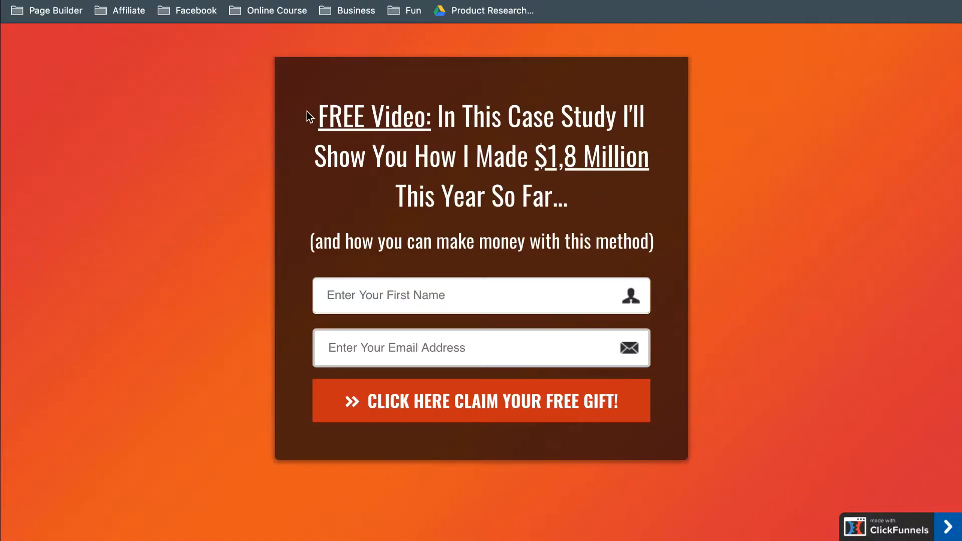
Step: Examine the headline, sub-headline and form fields of the live "FREE Video" optin page
left_click_drag(306, 112, 599, 211)
left_click(599, 212)
triple_click(345, 243)
left_click(334, 281)
left_click(286, 323)
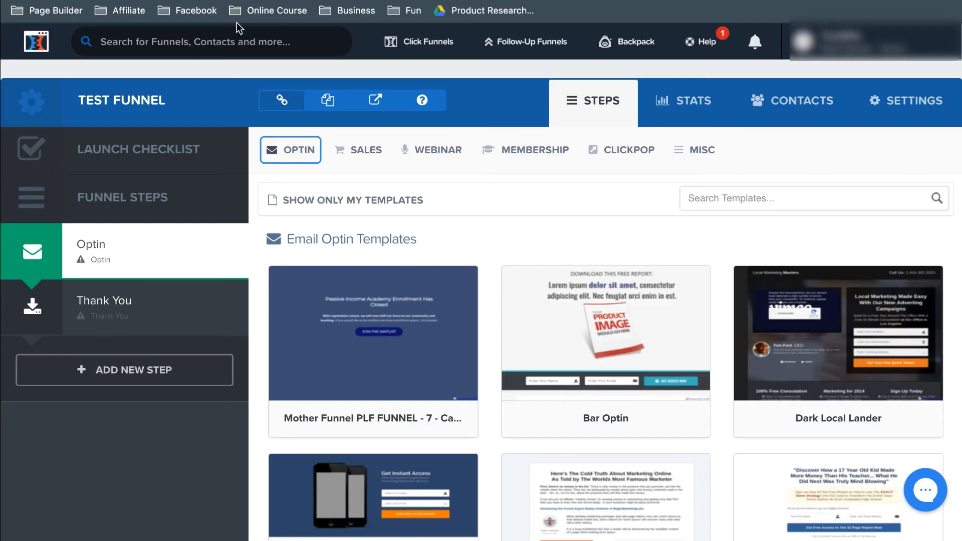
Step: Open the Commission Hero funnel from the list of all funnels
mouse_move(426, 55)
left_click(418, 74)
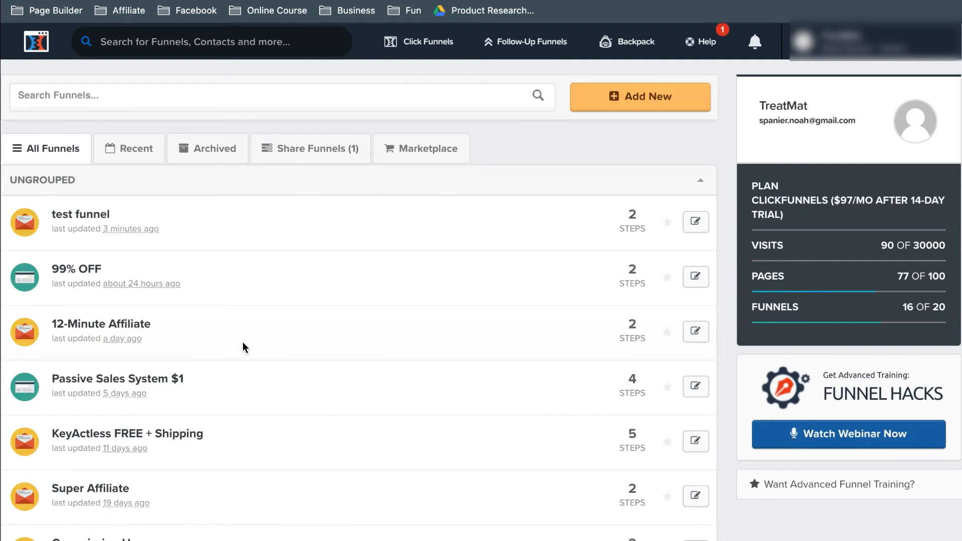
scroll(243, 344, "down", 4)
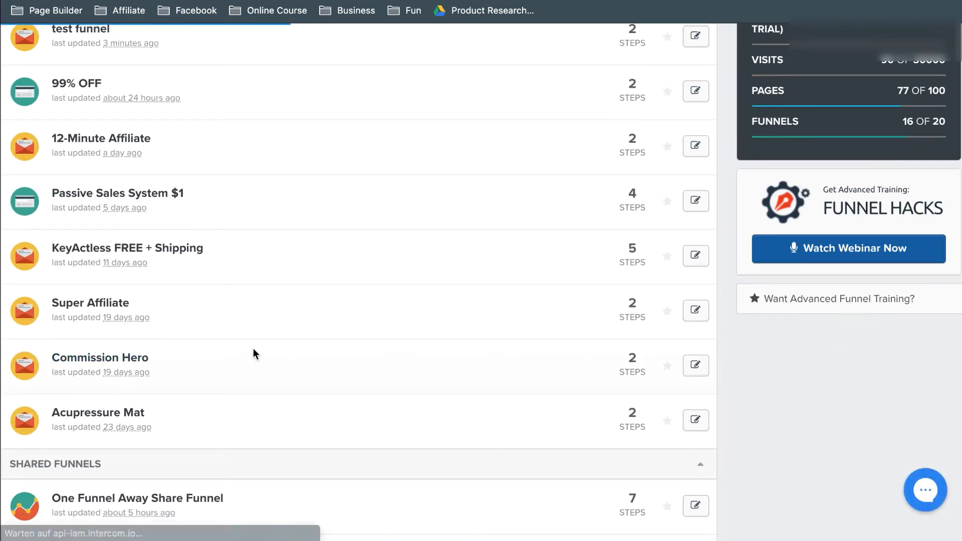
left_click(115, 359)
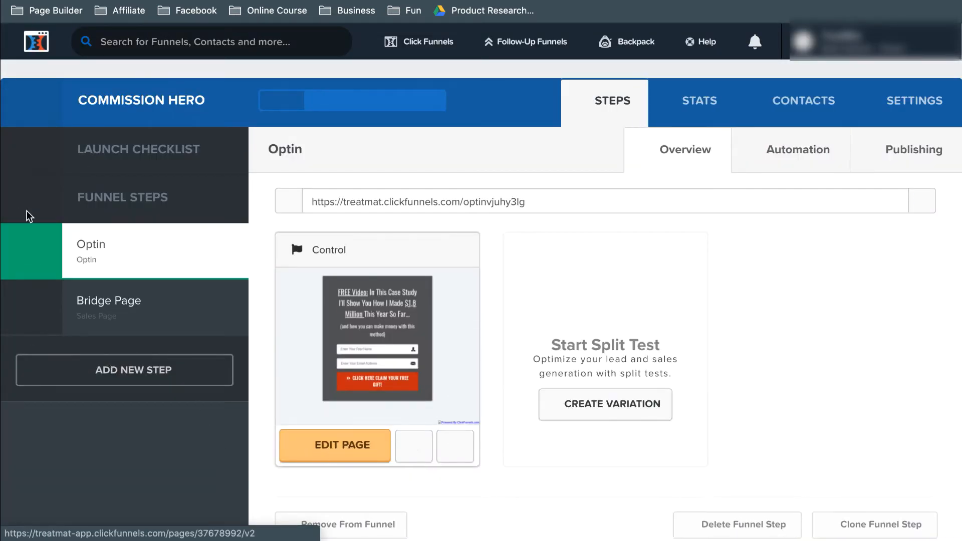
Step: View the Commission Hero funnel's live optin page and open its Control version in the page editor
left_click(381, 320)
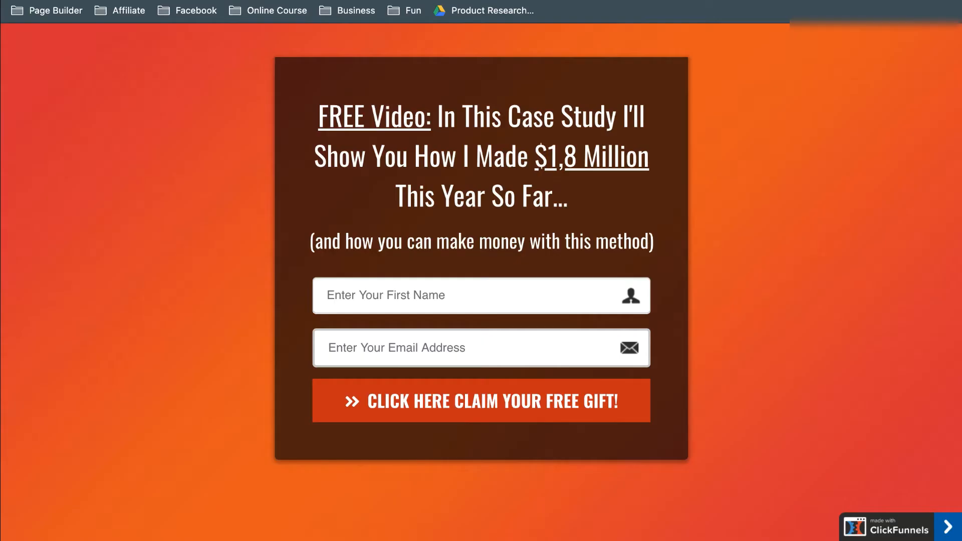
key("super+Left")
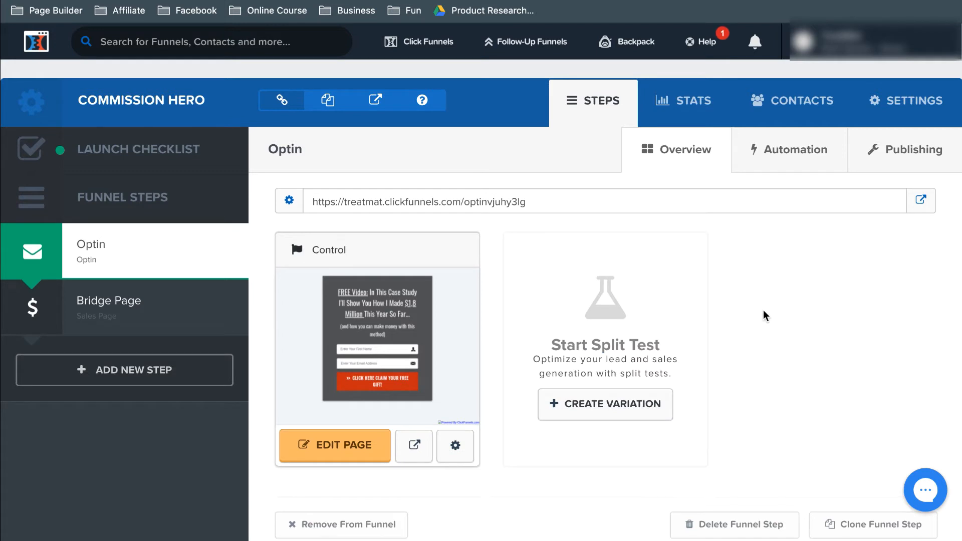
left_click(343, 441)
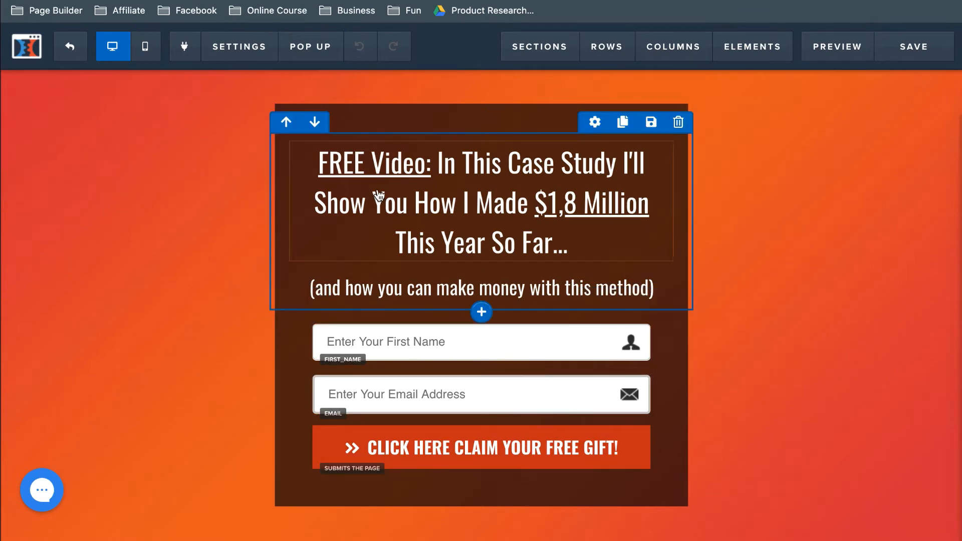
Step: Replace the optin page's whole headline text with "fjenvkaö,lspf"
left_click(355, 171)
key("ctrl+a")
type("fjenvkaö,v")
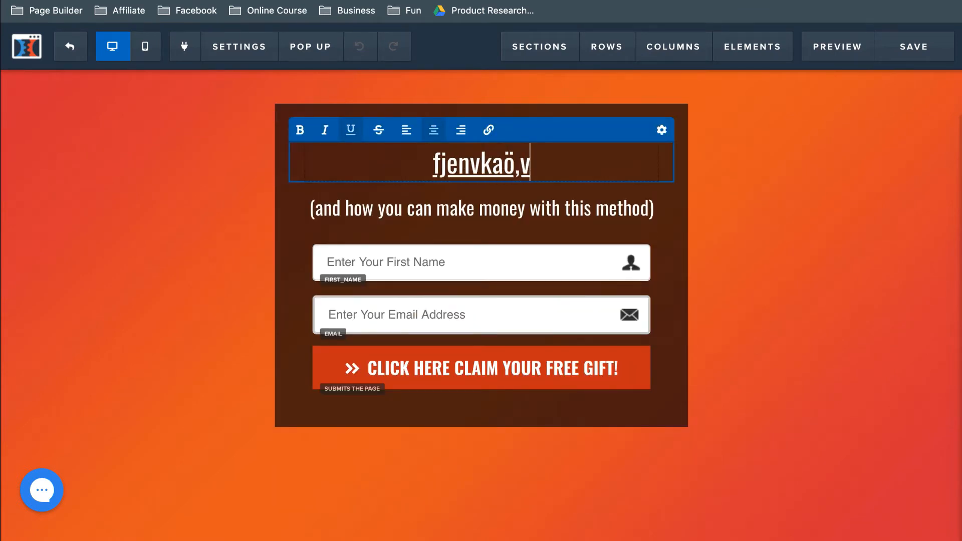
key("BackSpace")
type("lspf")
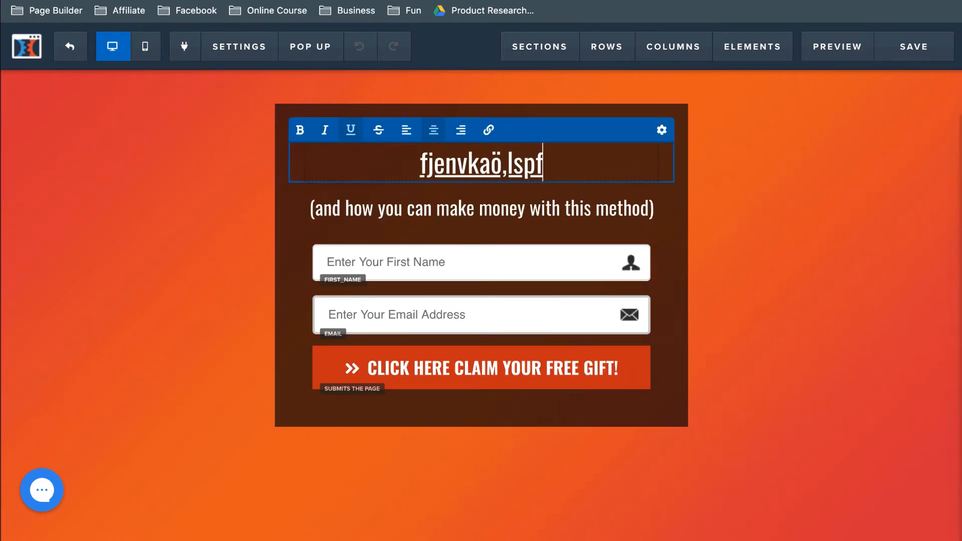
Step: Undo the headline text replacement and leave text editing
key("ctrl+z")
key("ctrl+z")
key("ctrl+z")
key("ctrl+z")
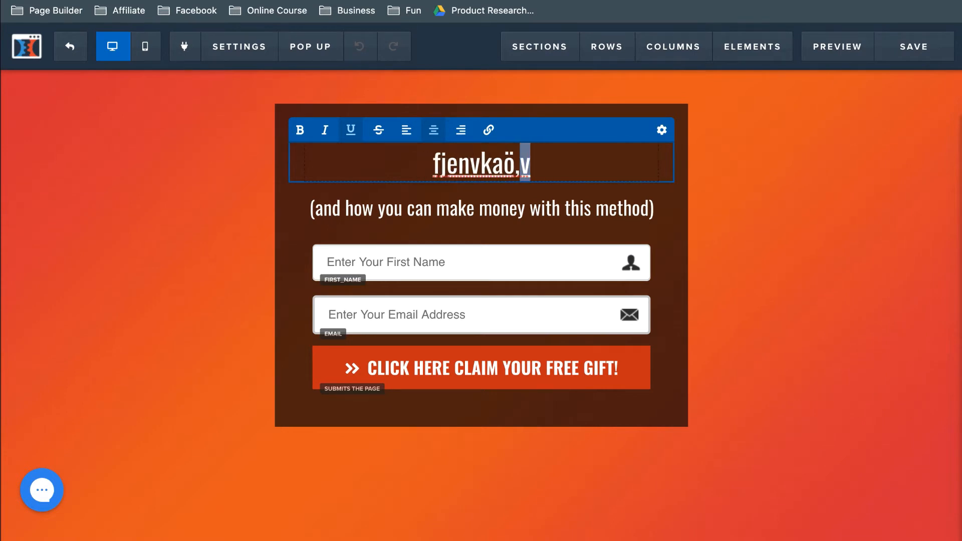
left_click(505, 281)
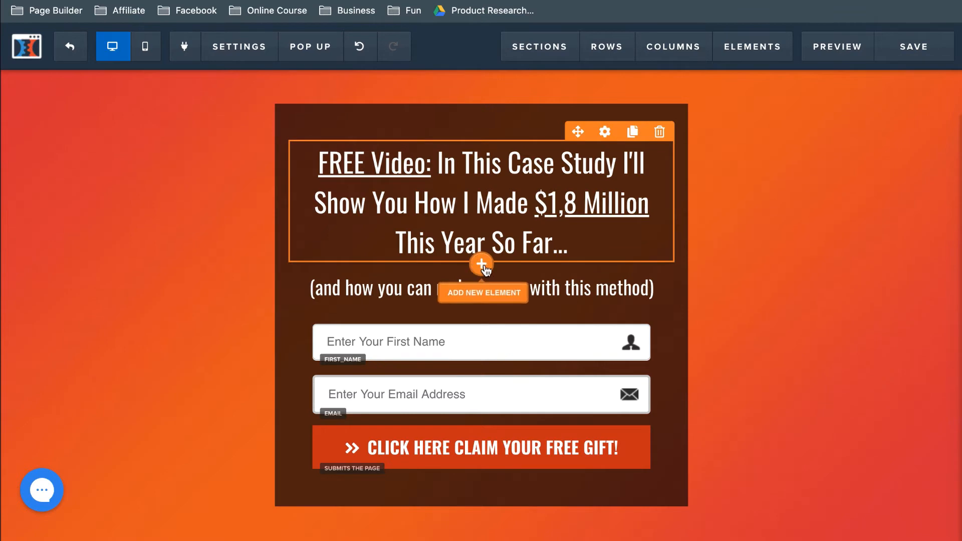
Step: Look through the text, media and form elements that can be added below the headline, without adding any
left_click(482, 266)
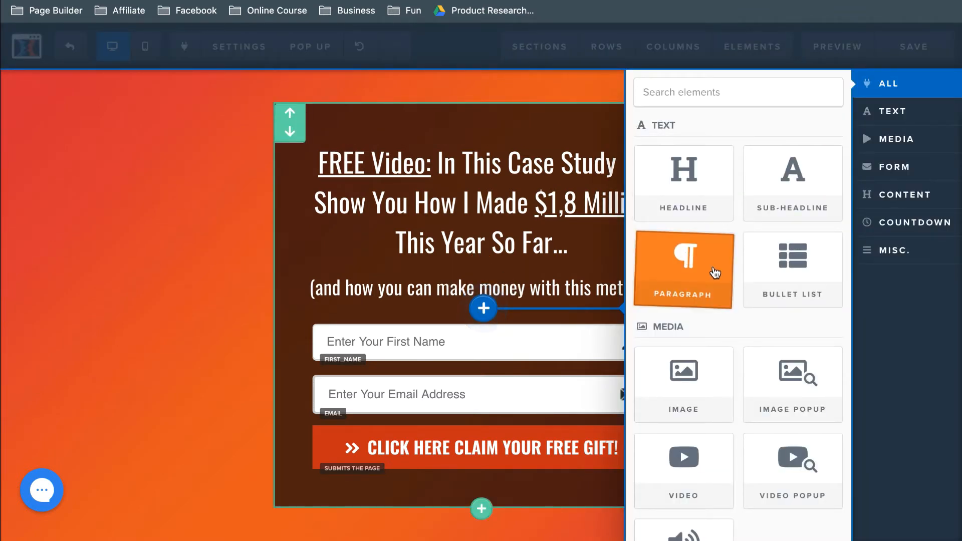
scroll(770, 337, "down", 3)
scroll(771, 339, "down", 2)
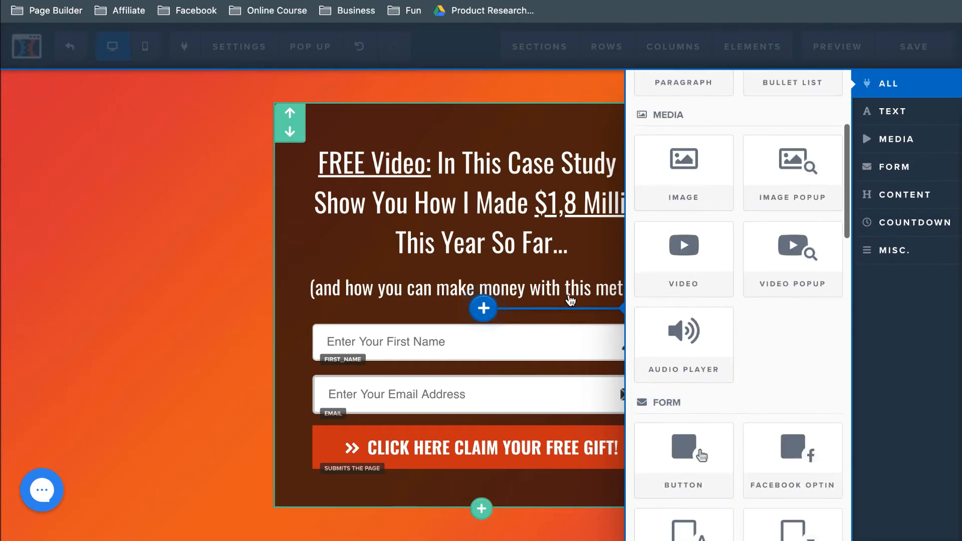
left_click(595, 286)
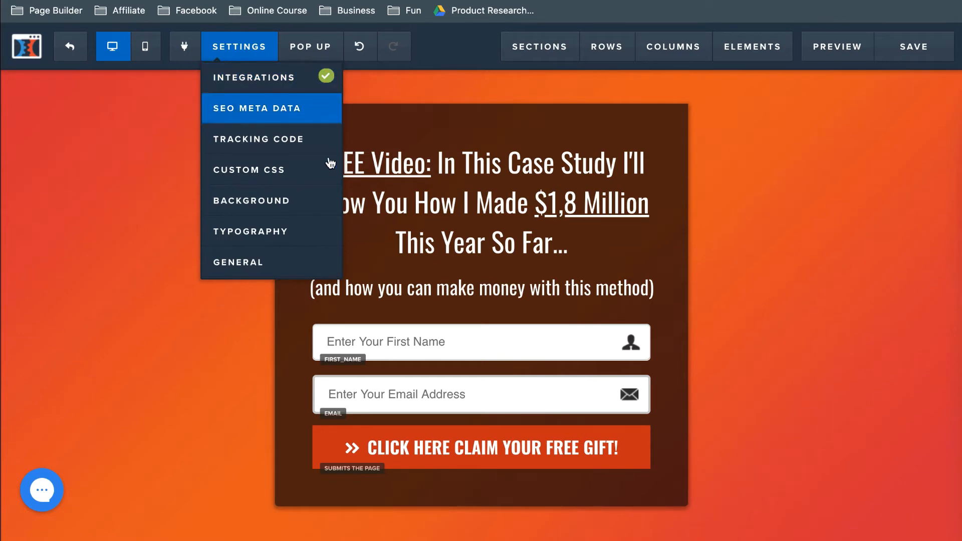
Step: Set the optin page's background image to the light grey-white polygon design from the Gradient / Simple Color backgrounds
mouse_move(239, 46)
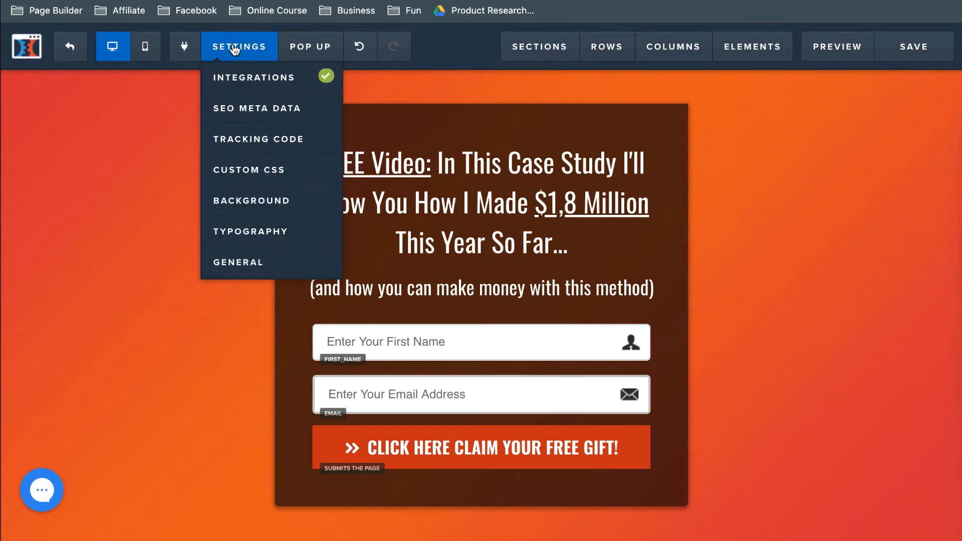
left_click(228, 200)
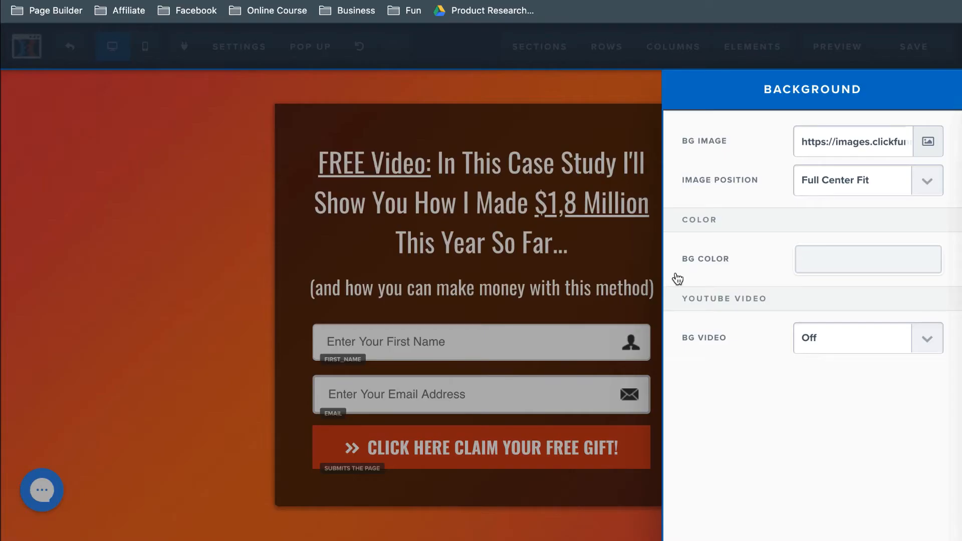
left_click(928, 149)
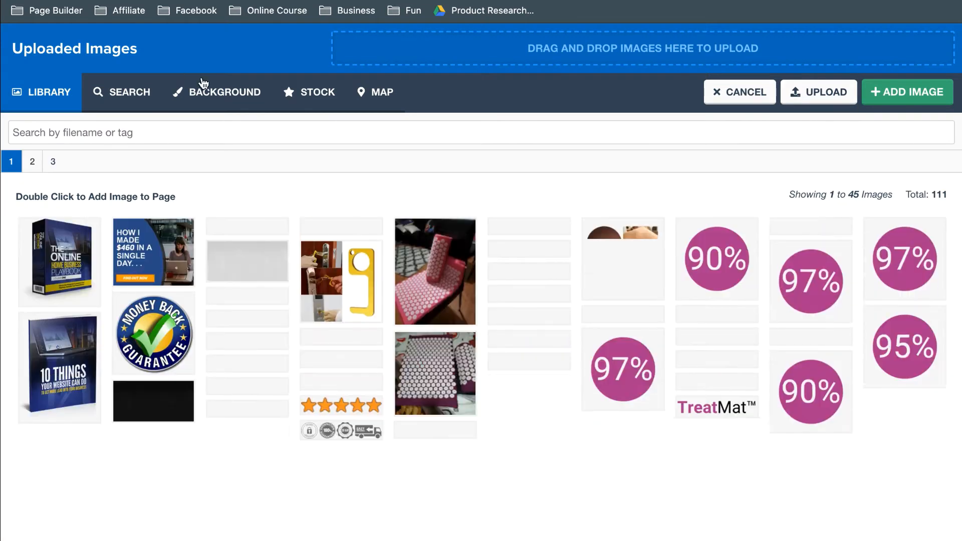
left_click(211, 93)
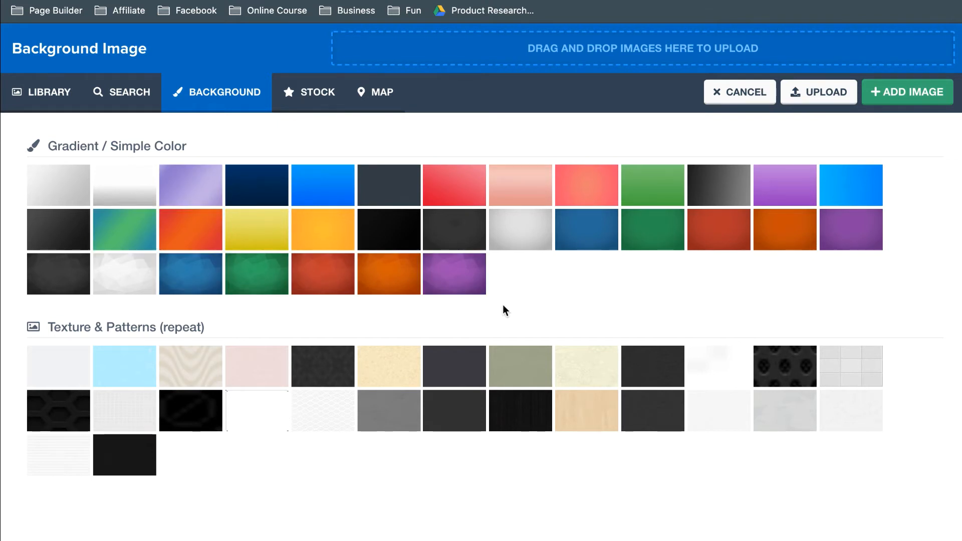
left_click(126, 276)
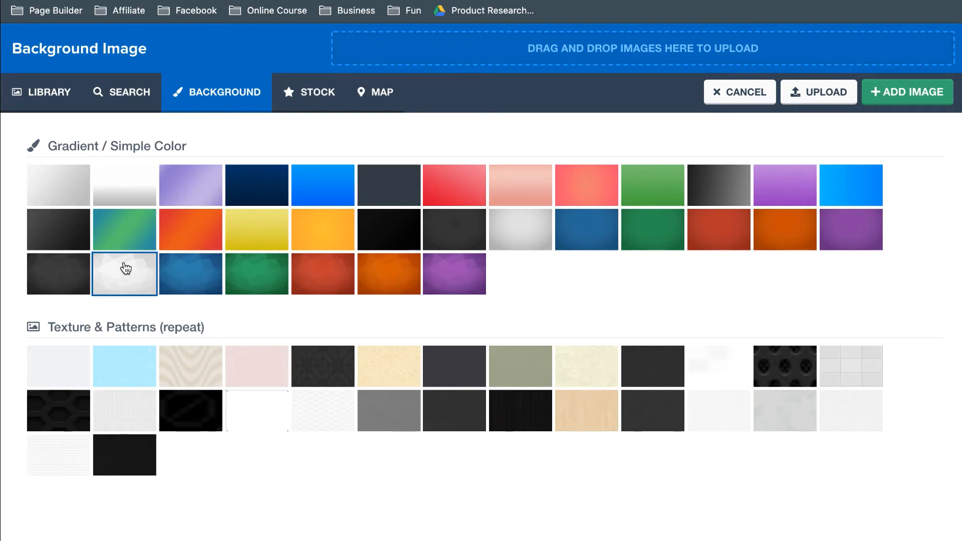
left_click(926, 91)
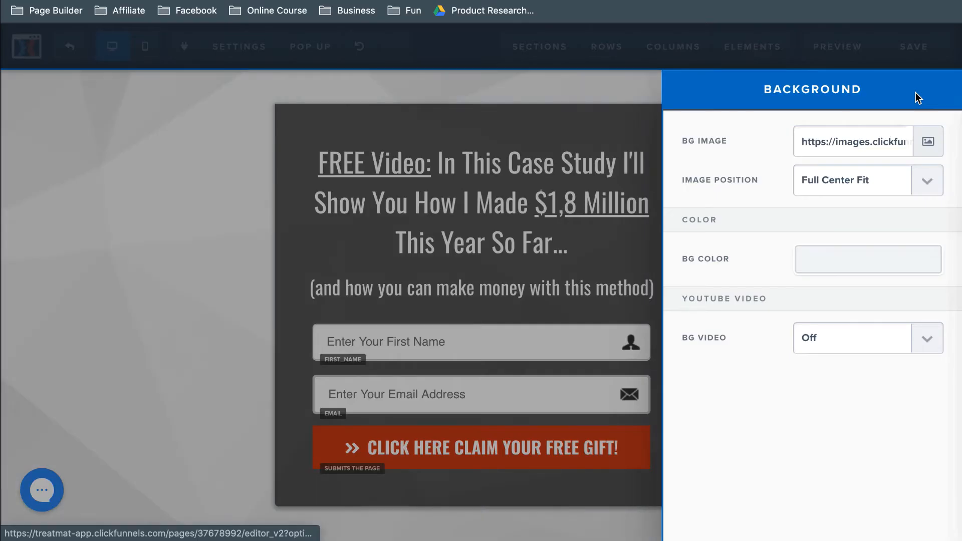
left_click(168, 224)
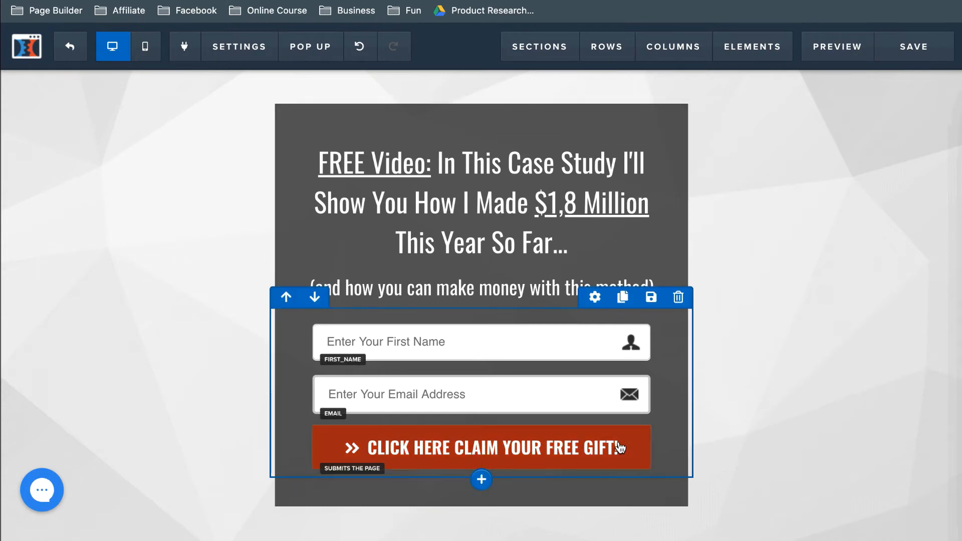
Step: Look through the optin submit button's text, font and colour settings and its available themes, without applying any
left_click(337, 449)
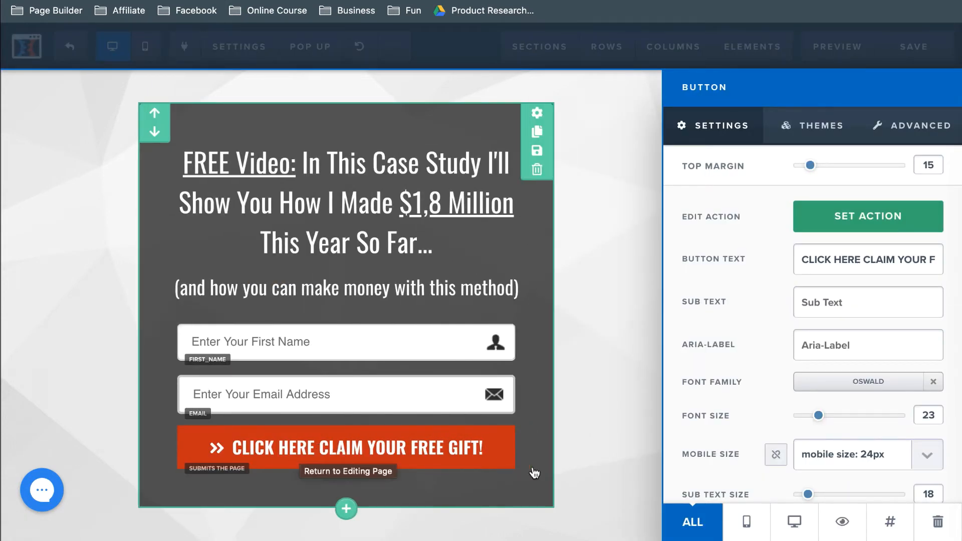
triple_click(829, 260)
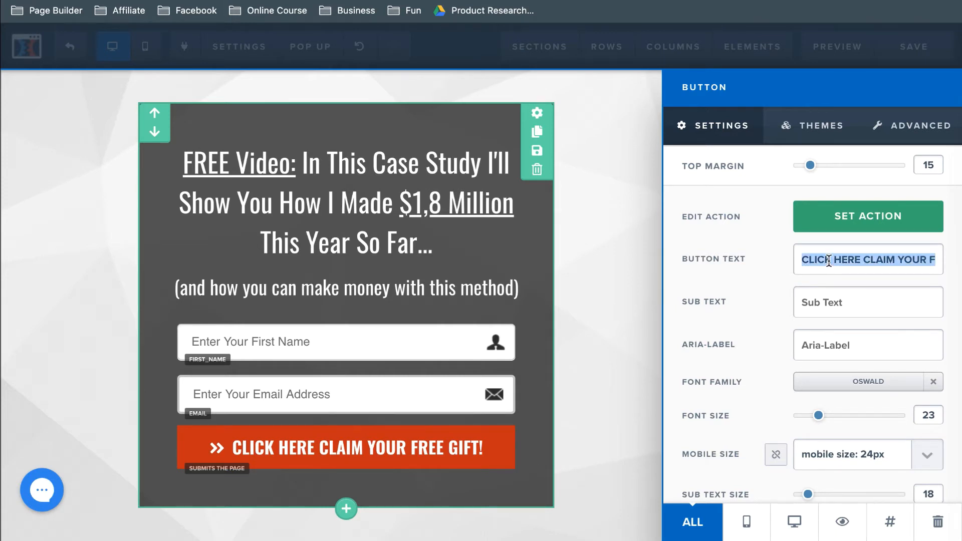
left_click(754, 271)
scroll(771, 363, "down", 3)
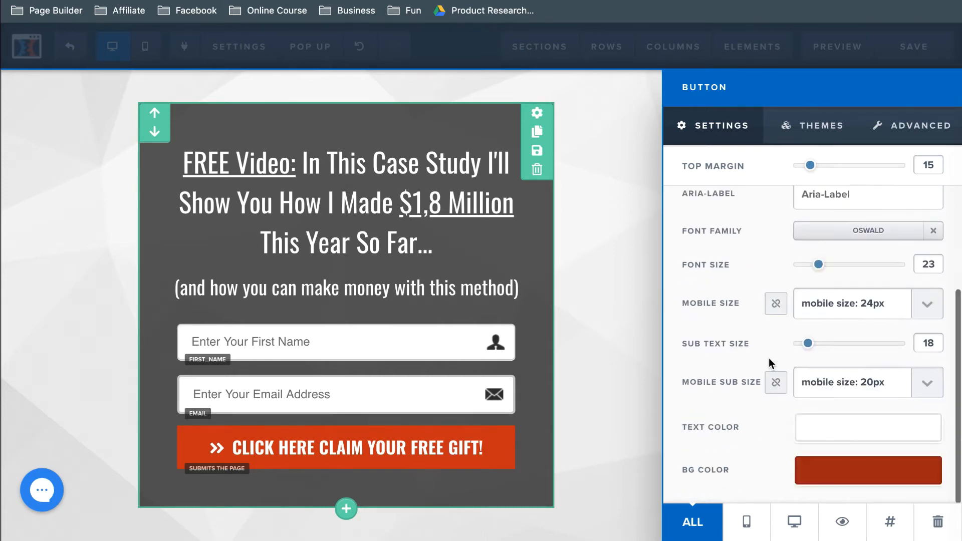
scroll(740, 463, "up", 3)
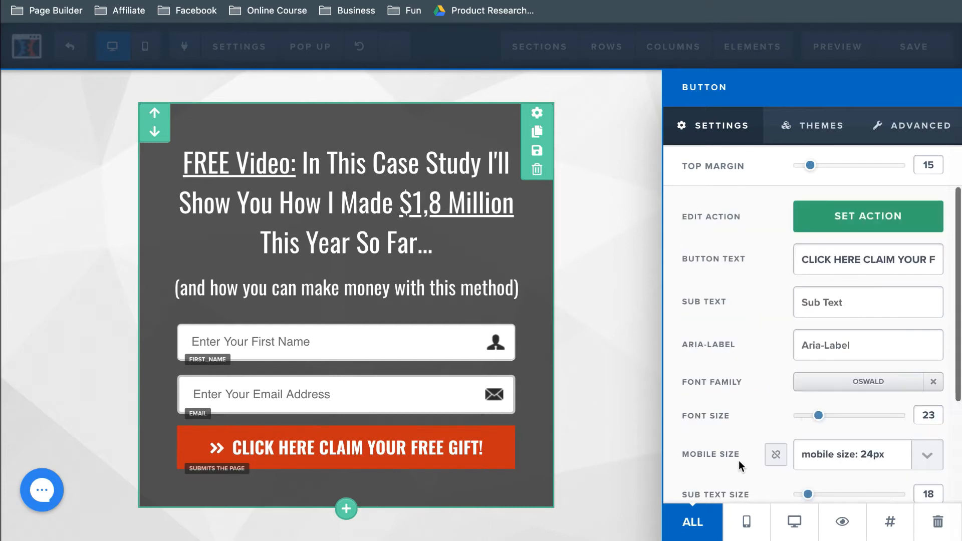
left_click(816, 129)
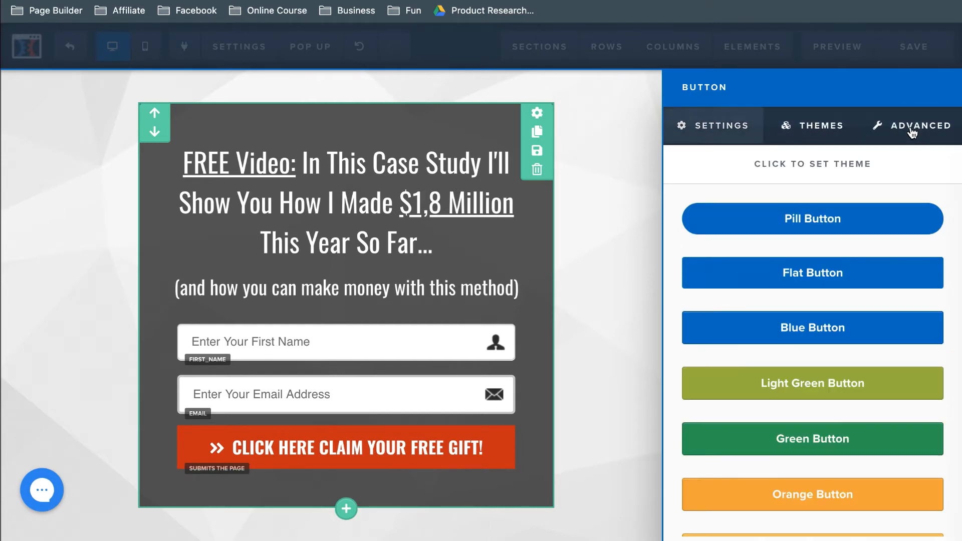
left_click(813, 130)
left_click(813, 129)
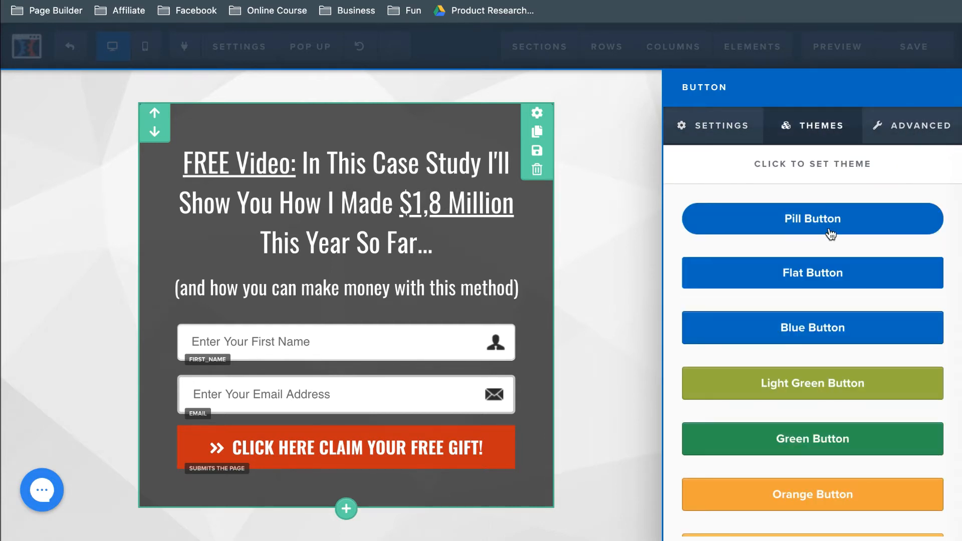
scroll(800, 382, "down", 1)
scroll(801, 382, "down", 5)
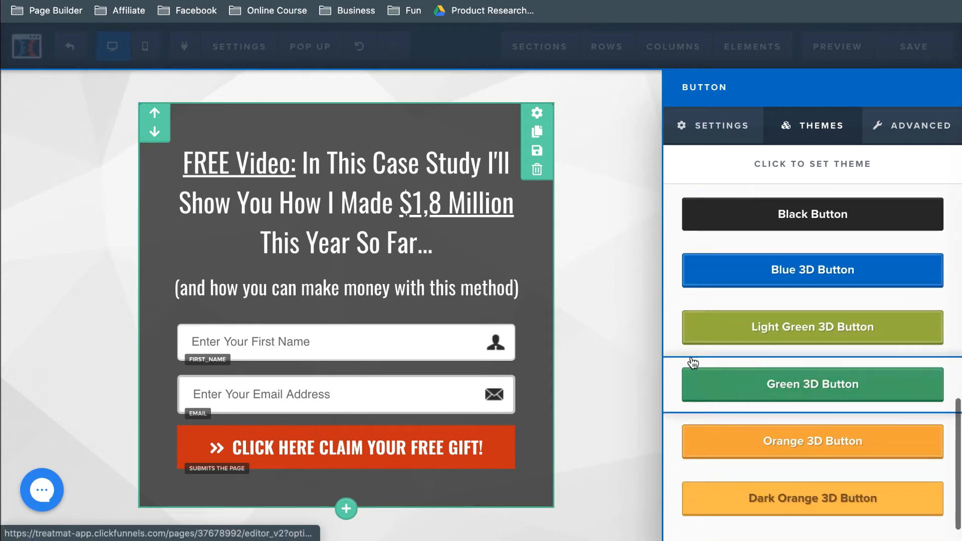
left_click(634, 329)
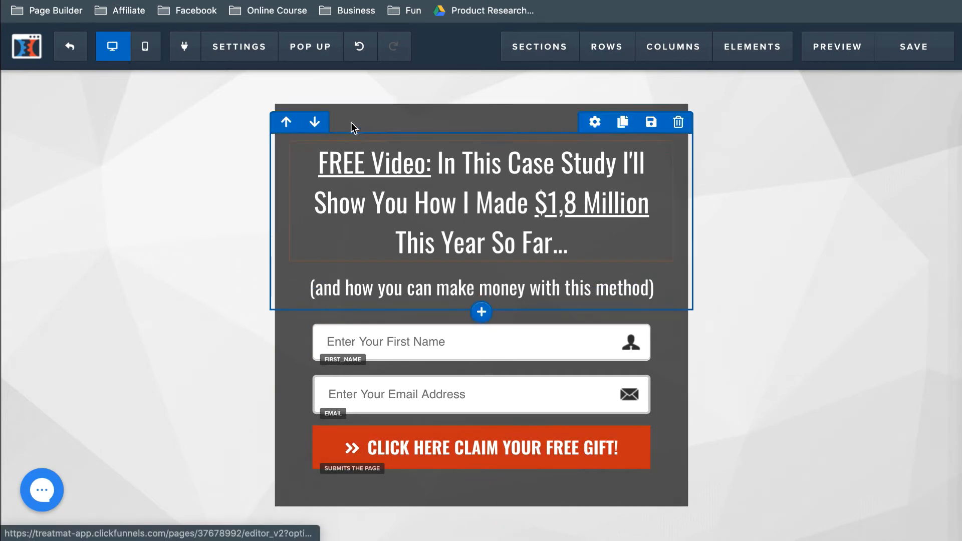
Step: Review the optin page's email integration settings and load the GetResponse website in another browser tab
mouse_move(260, 60)
left_click(261, 78)
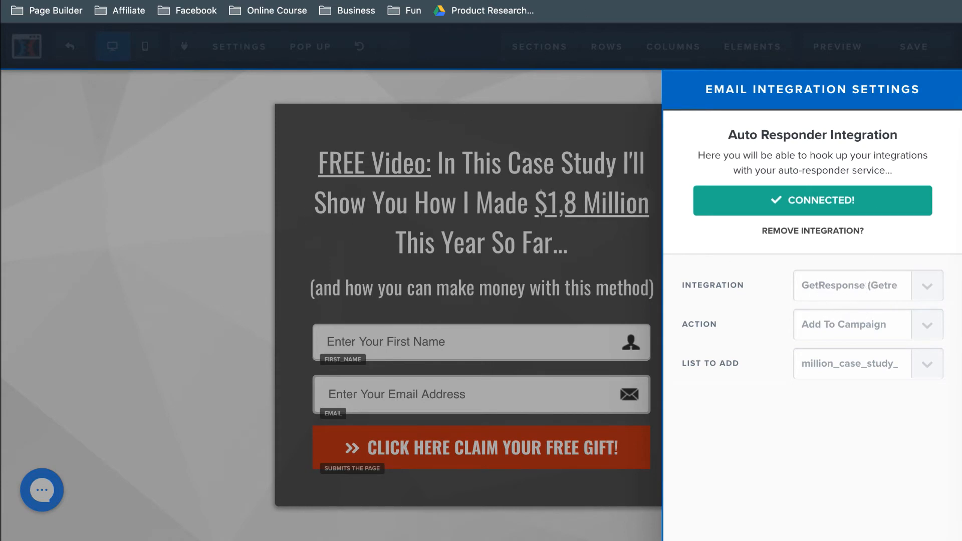
key("ctrl+Tab")
type("get")
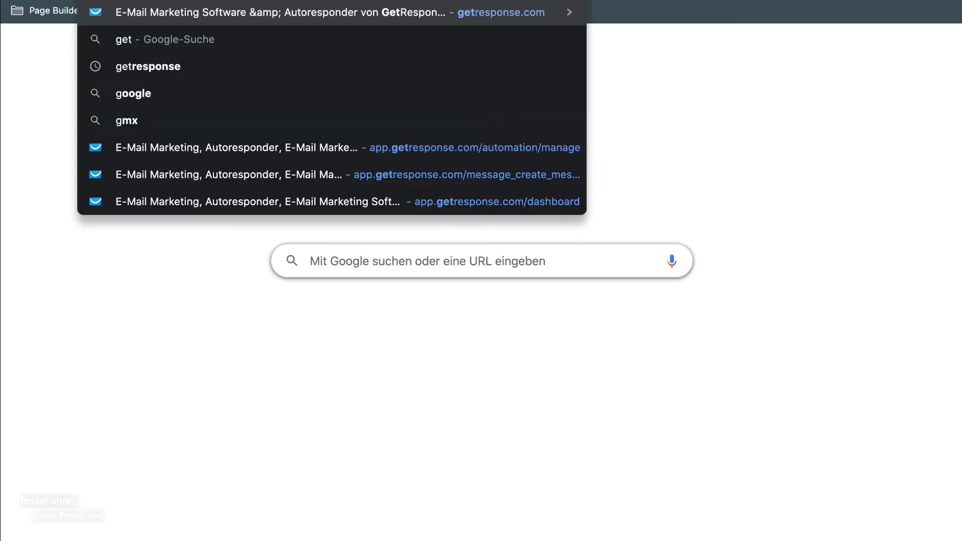
key("Return")
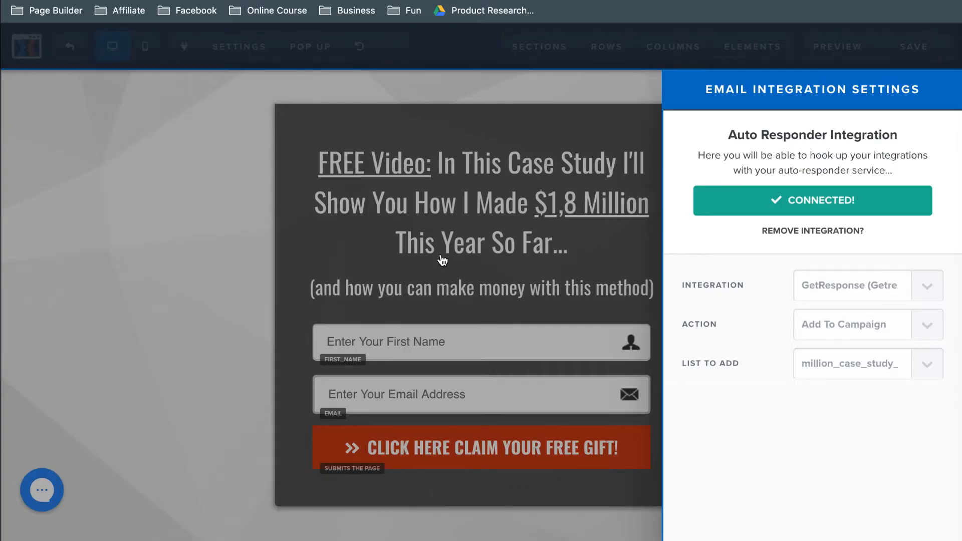
left_click(648, 263)
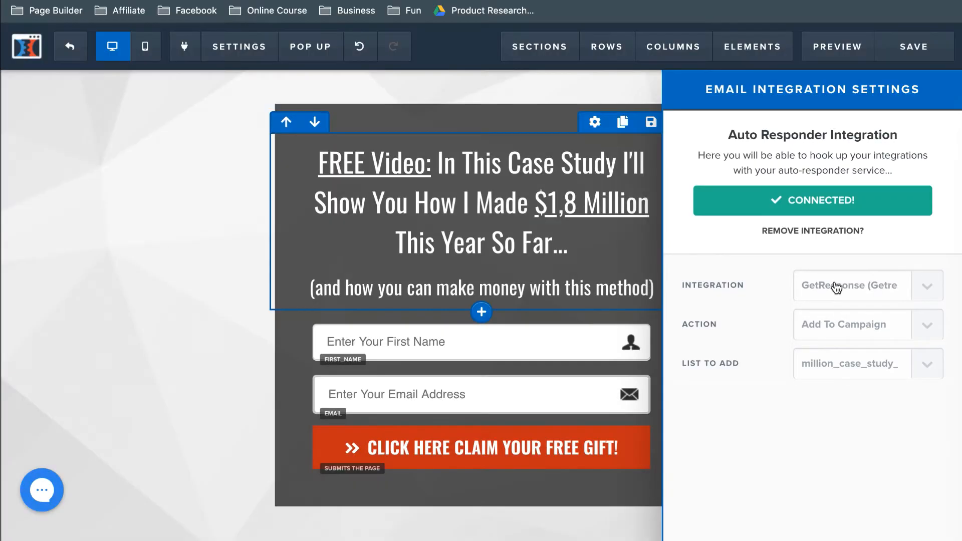
Step: Exit the page editor and open the API integrations list in the account settings
left_click(71, 46)
left_click(584, 155)
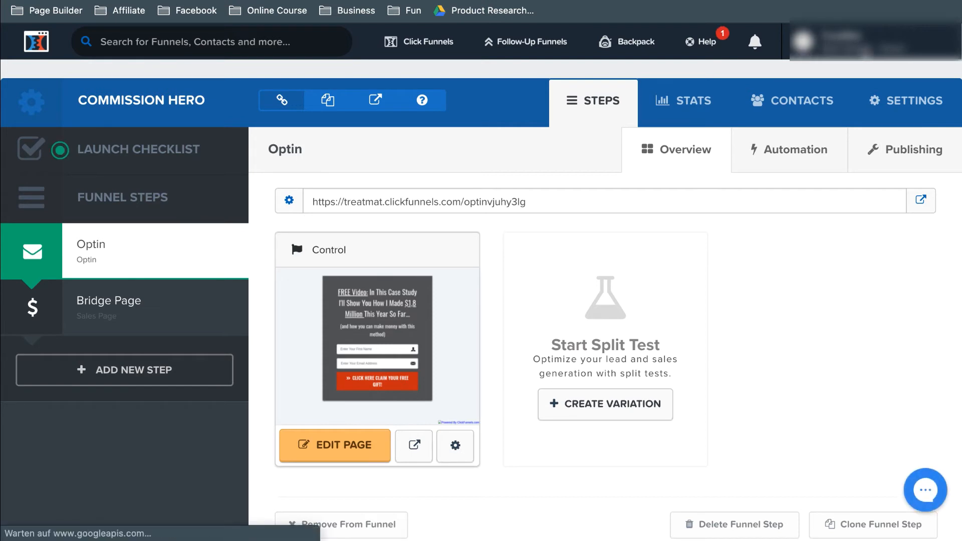
left_click(852, 41)
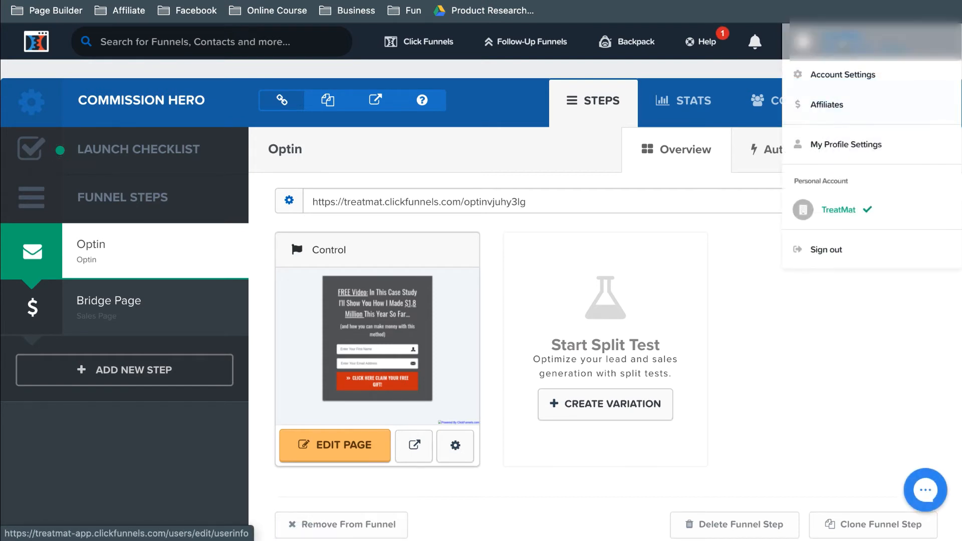
left_click(835, 75)
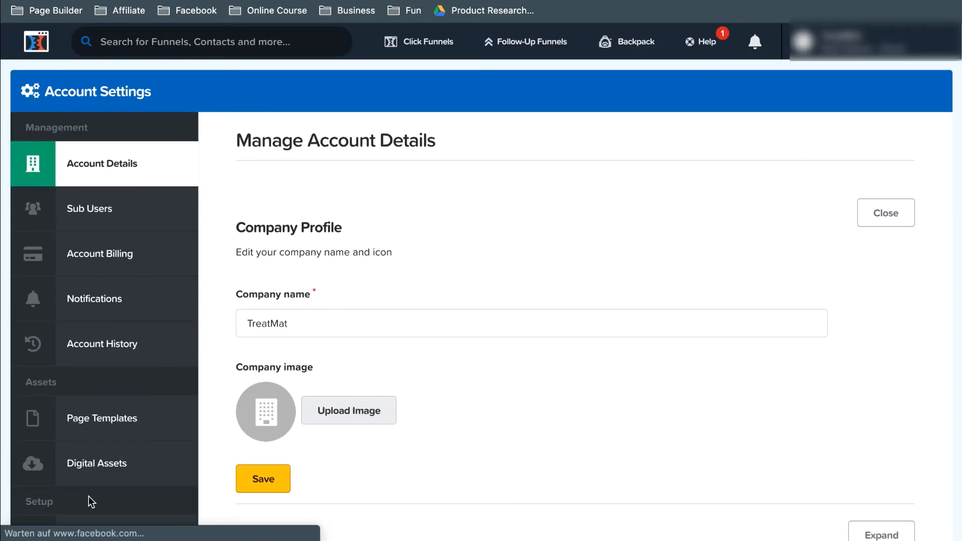
scroll(119, 359, "down", 1)
scroll(119, 358, "down", 5)
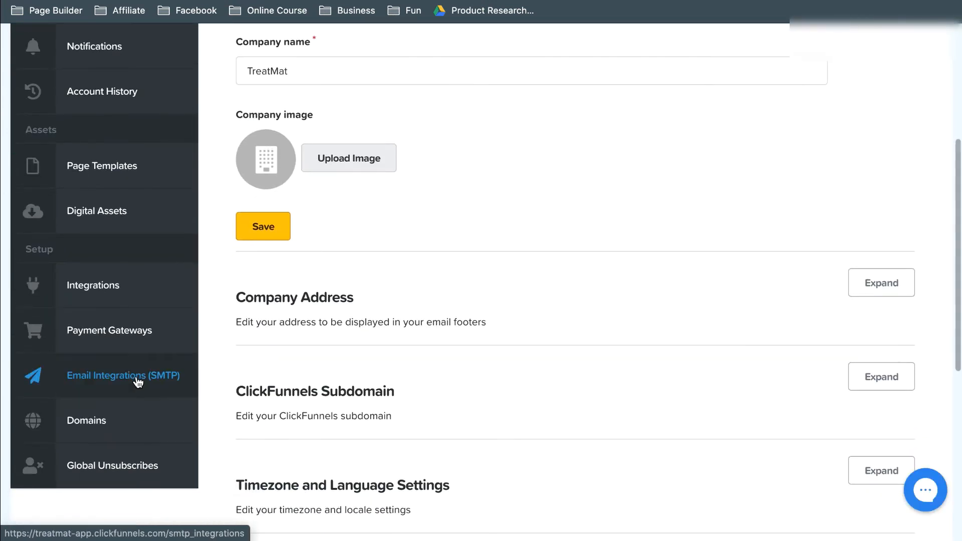
left_click(125, 301)
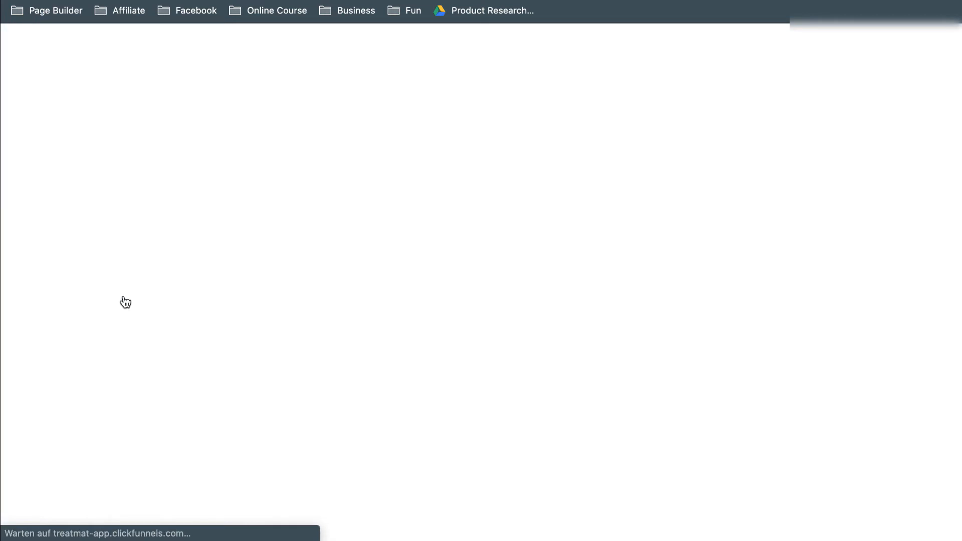
scroll(324, 435, "down", 3)
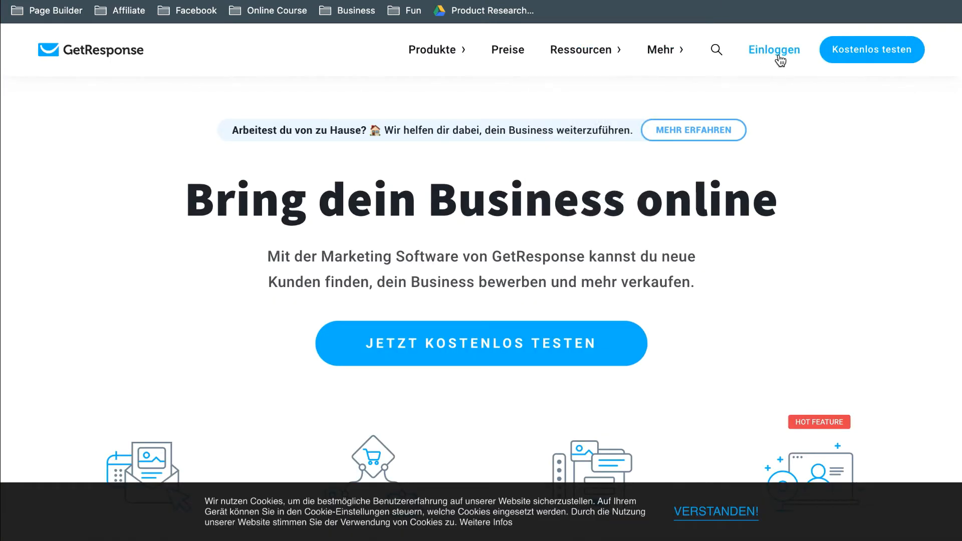
Step: Open the GetResponse website's login, and choose GetResponse as a new integration in the ClickFunnels account settings
left_click(780, 59)
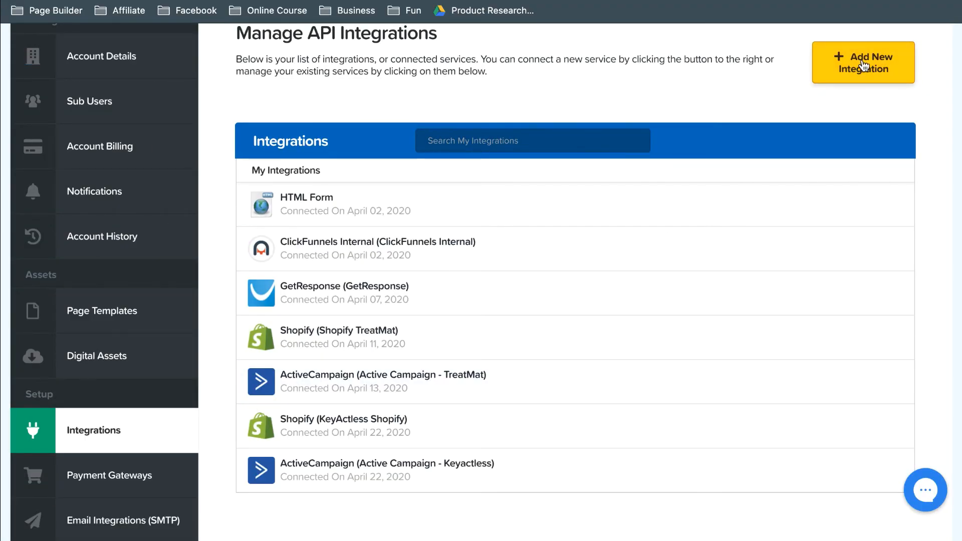
left_click(859, 73)
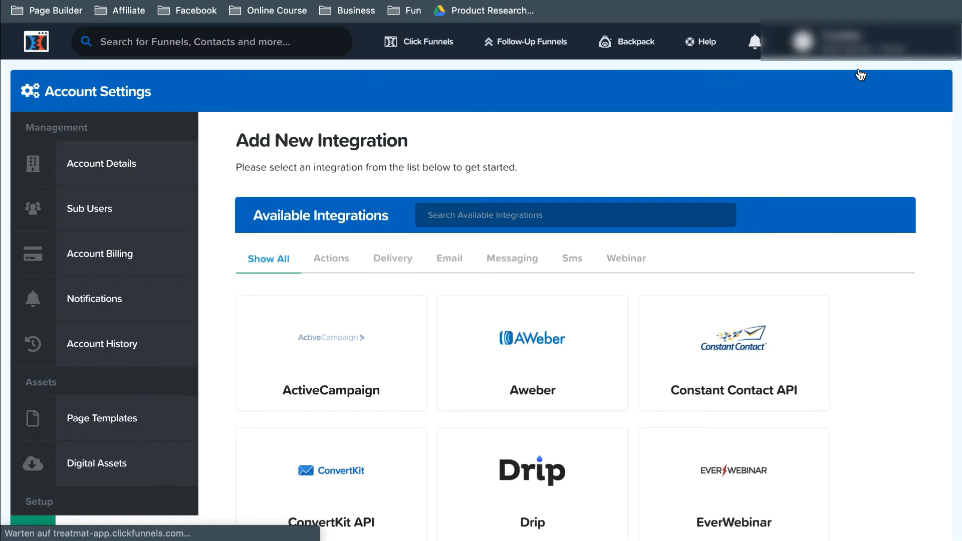
scroll(811, 320, "down", 5)
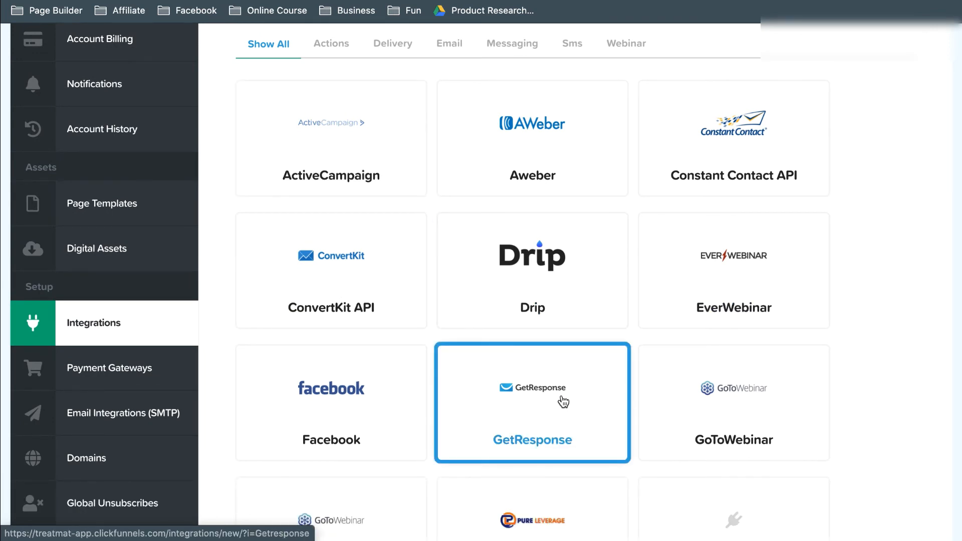
left_click(527, 401)
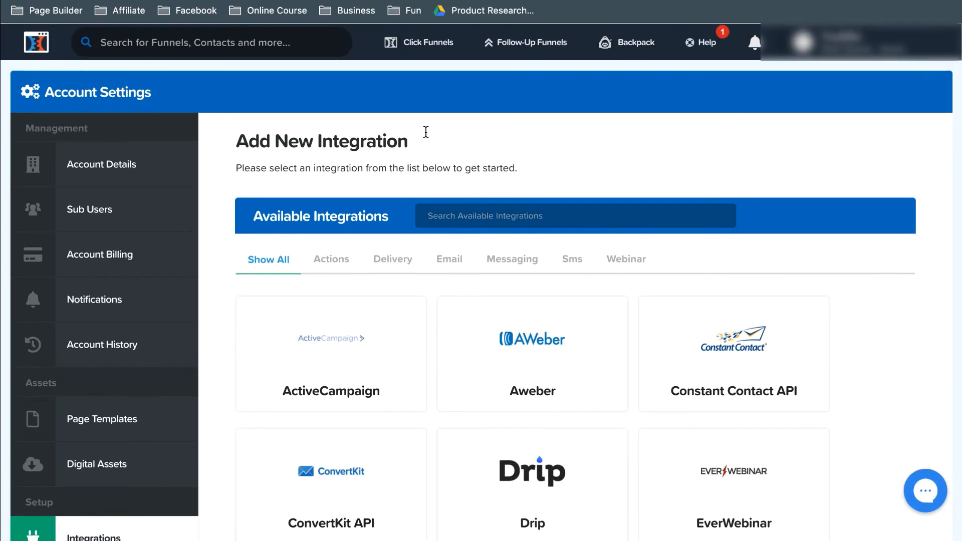
Step: Go back to the list of all funnels and open the Commission Hero funnel
mouse_move(418, 47)
left_click(409, 75)
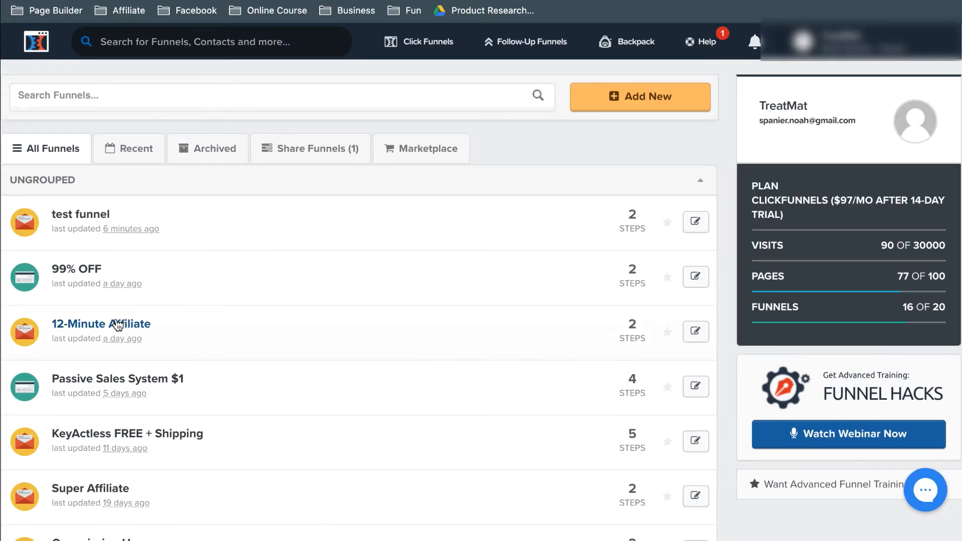
scroll(201, 295, "down", 3)
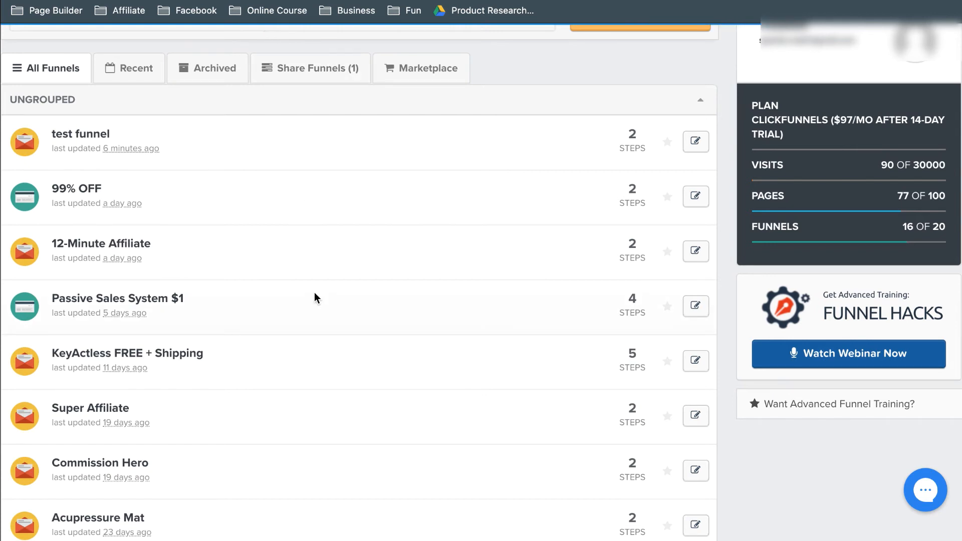
scroll(314, 292, "down", 3)
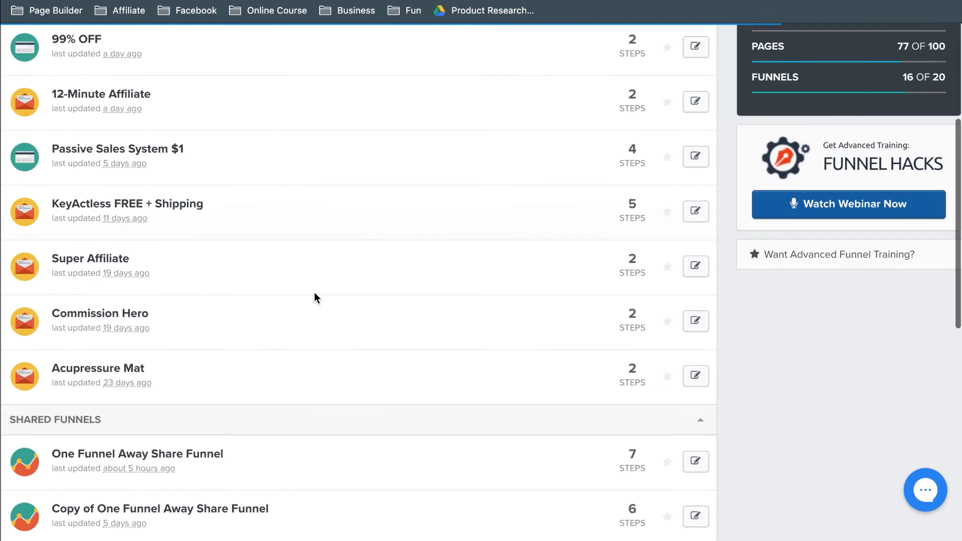
left_click(96, 315)
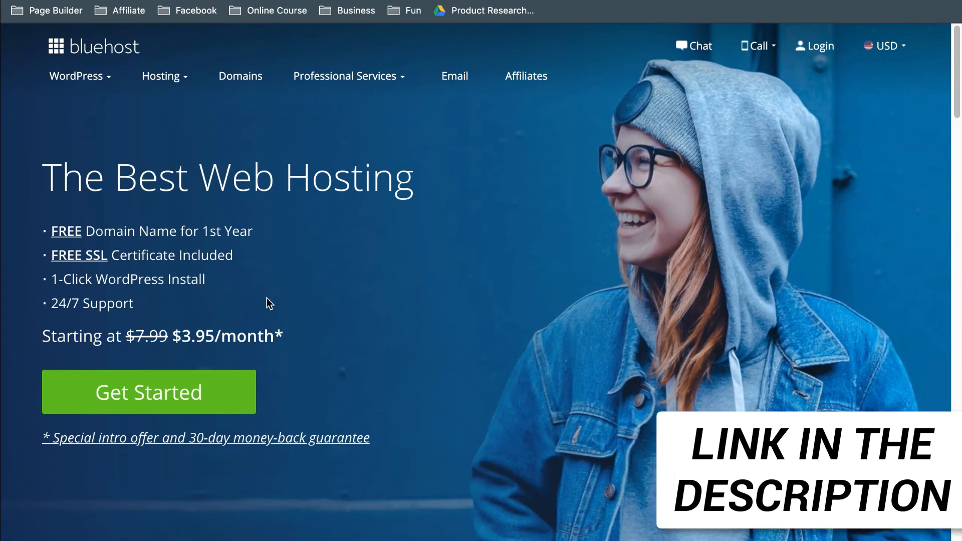
Step: Examine Bluehost's monthly starting price for web hosting and return to the Commission Hero funnel's Optin step
left_click_drag(172, 337, 212, 337)
left_click(305, 337)
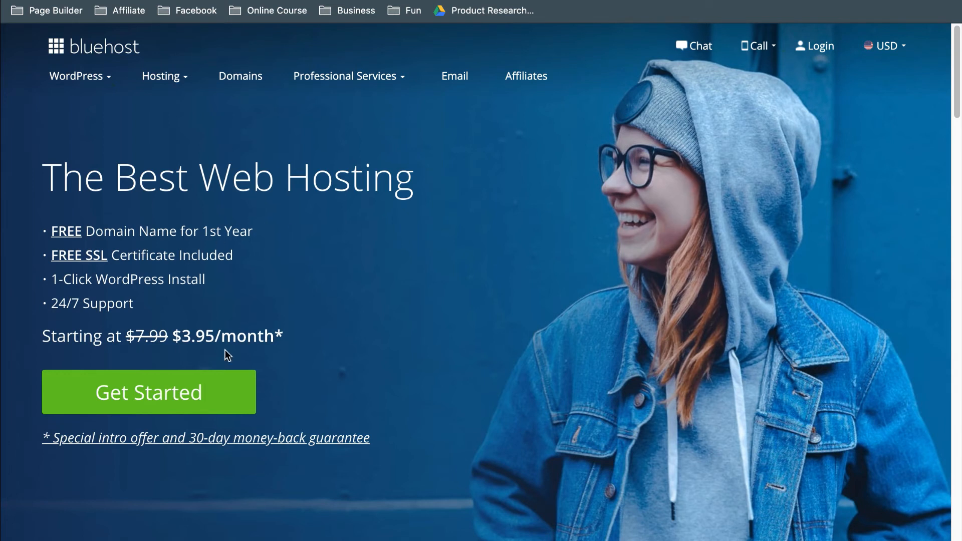
left_click_drag(181, 337, 211, 338)
left_click(250, 321)
left_click(295, 70)
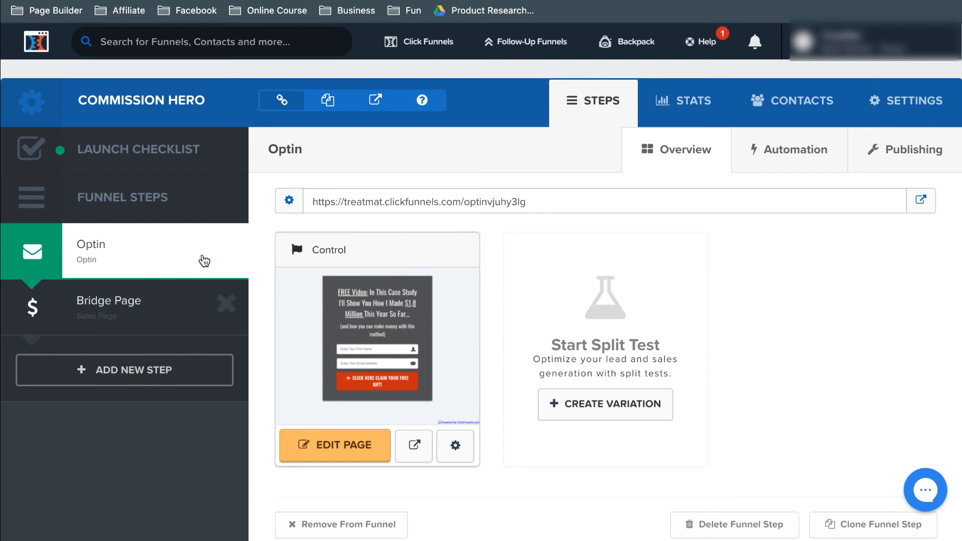
Step: Open the account settings and bring up the list of the account's domains
mouse_move(853, 50)
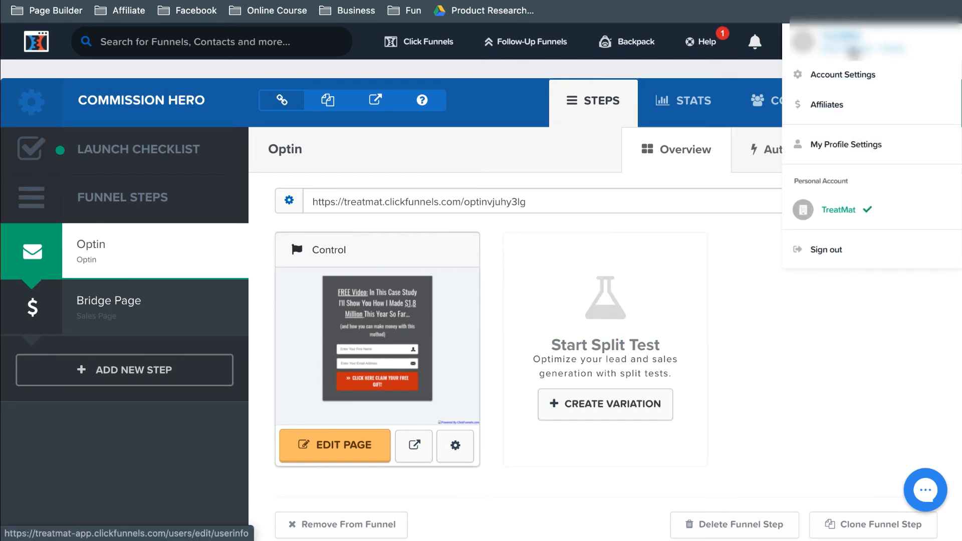
left_click(840, 82)
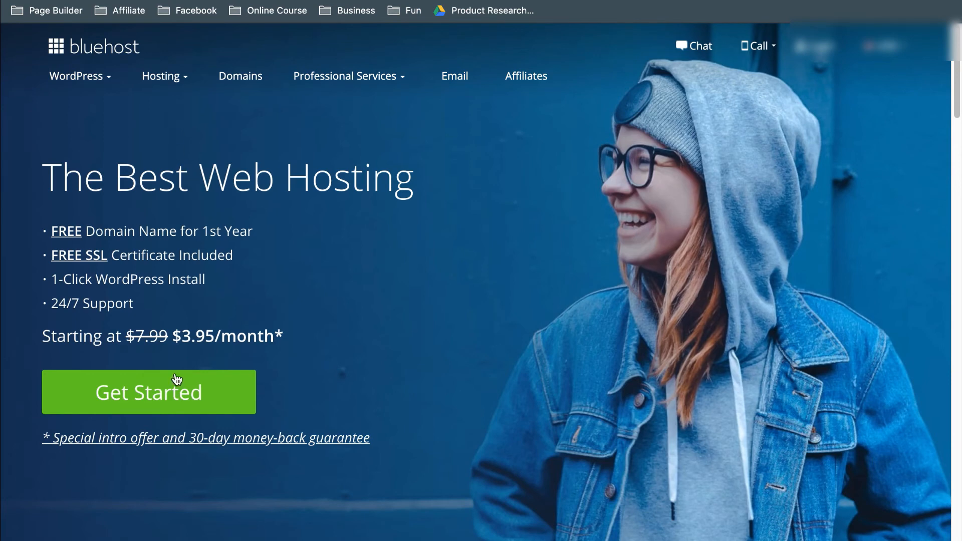
left_click(132, 47)
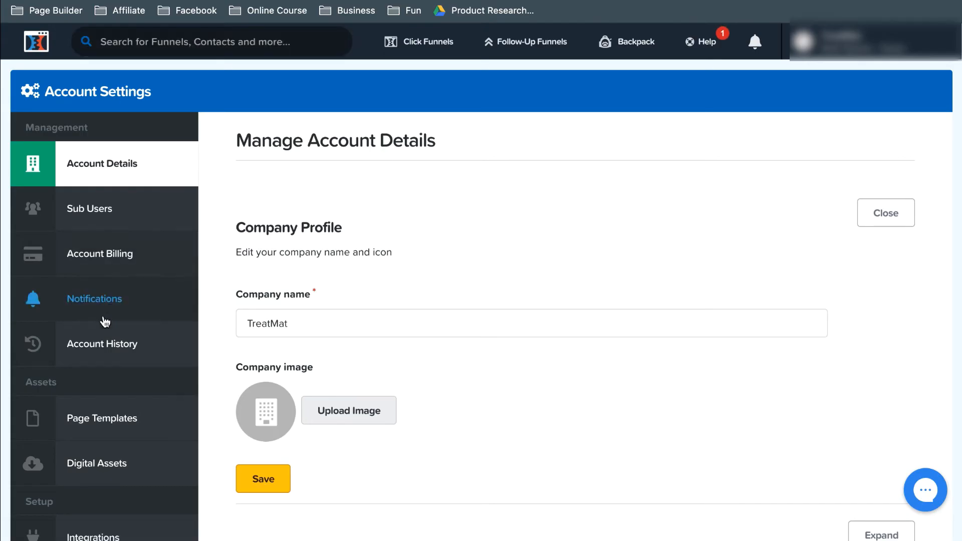
scroll(101, 326, "down", 4)
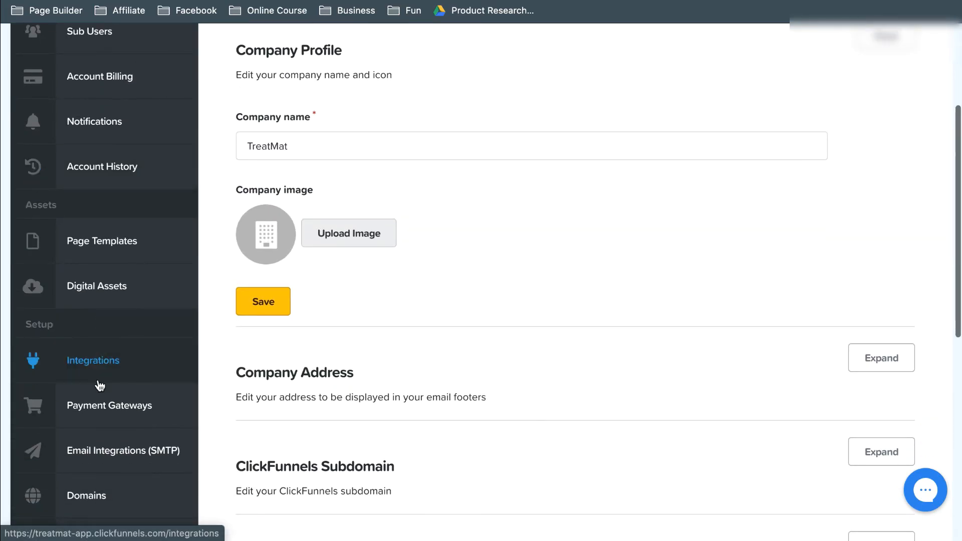
scroll(99, 385, "down", 3)
left_click(94, 370)
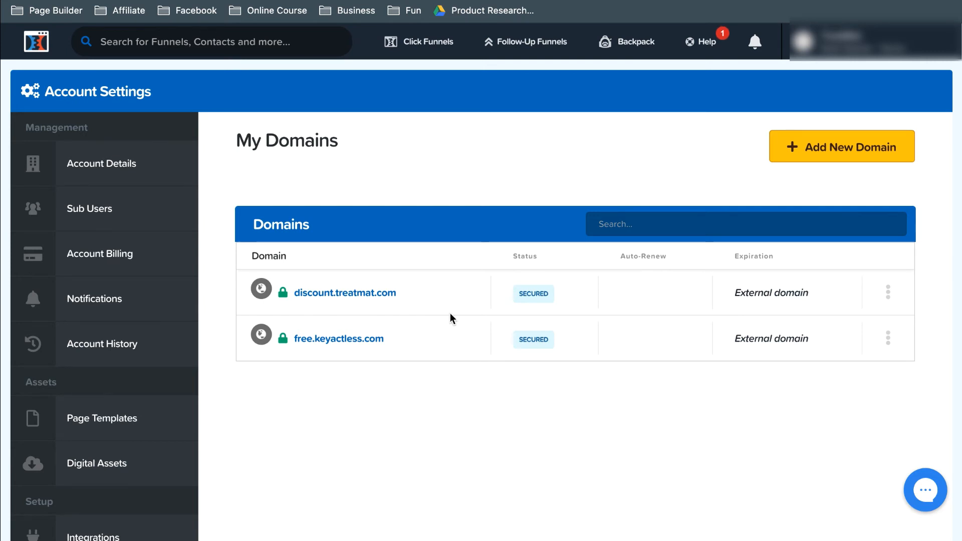
Step: Start adding a new domain with the option to use an existing domain
left_click(805, 150)
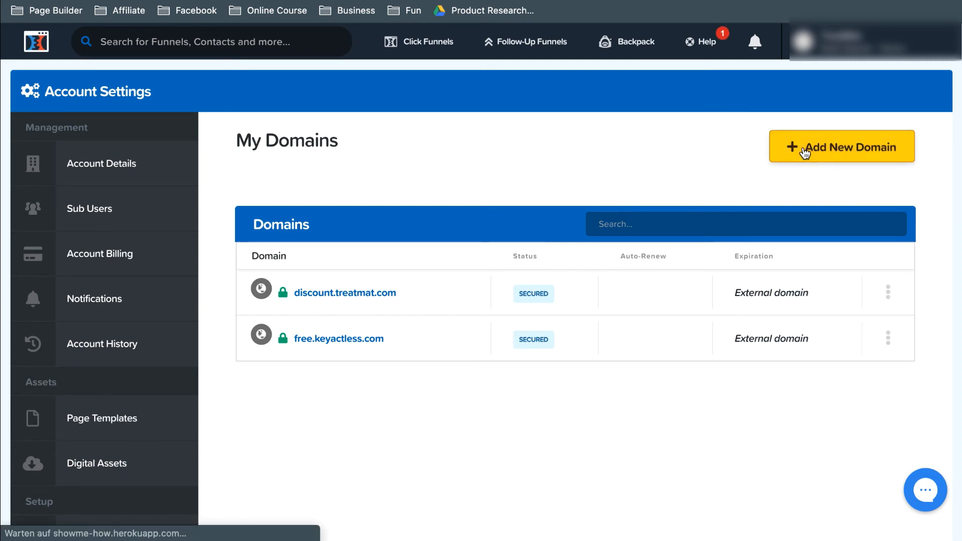
scroll(745, 349, "down", 2)
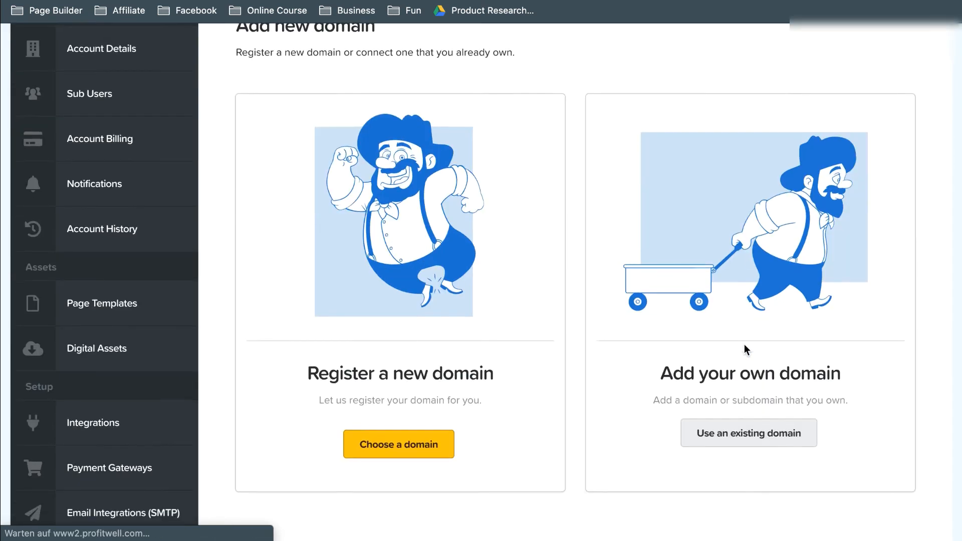
scroll(745, 349, "down", 2)
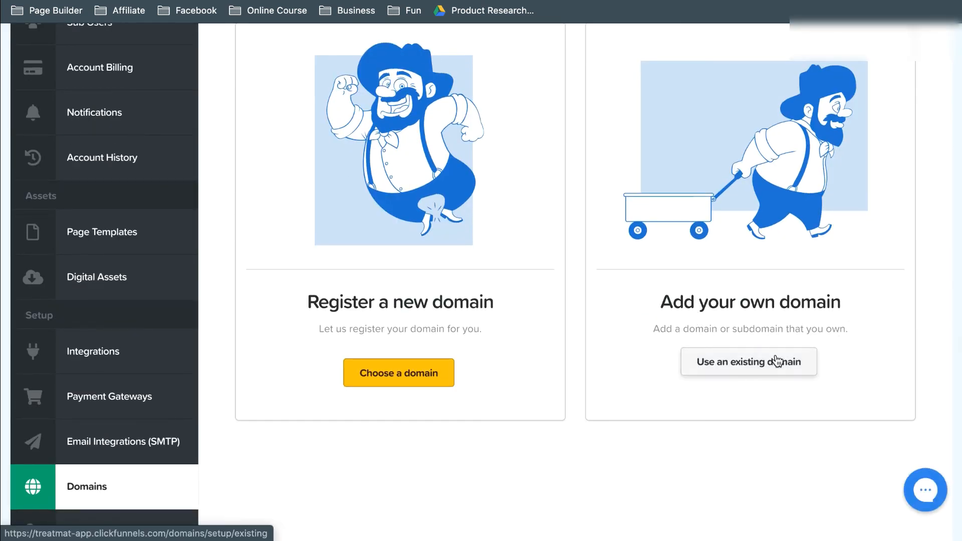
left_click(765, 366)
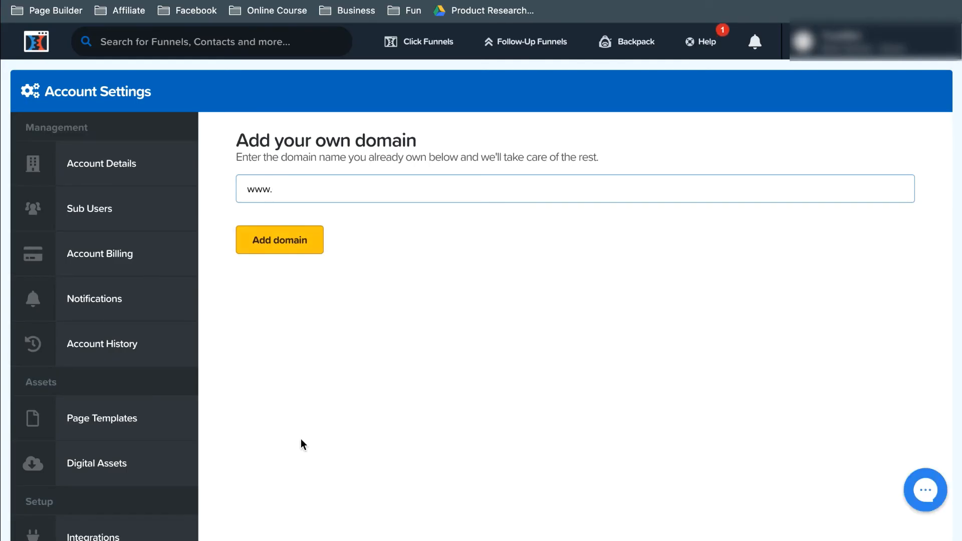
Step: Return to the list of all funnels and open the Commission Hero funnel
mouse_move(410, 50)
left_click(408, 77)
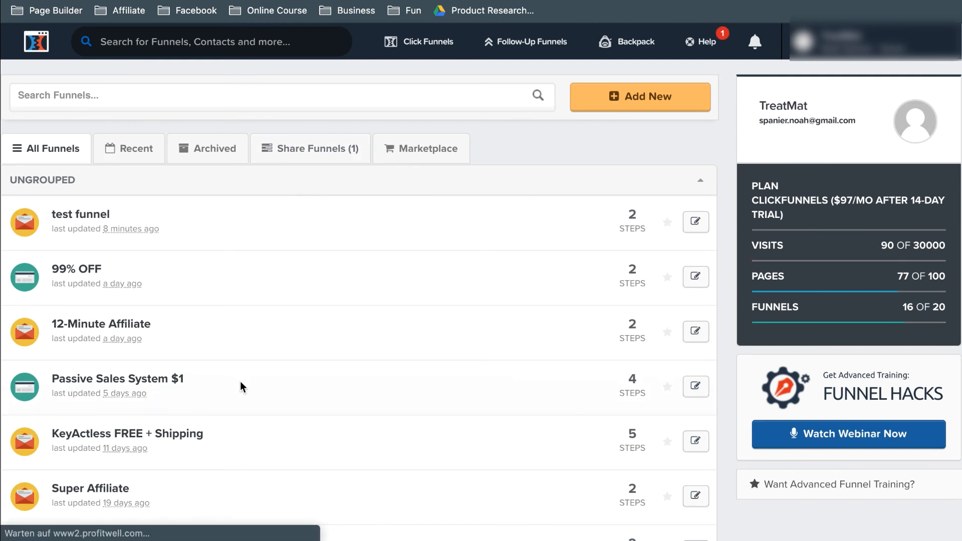
scroll(240, 381, "down", 5)
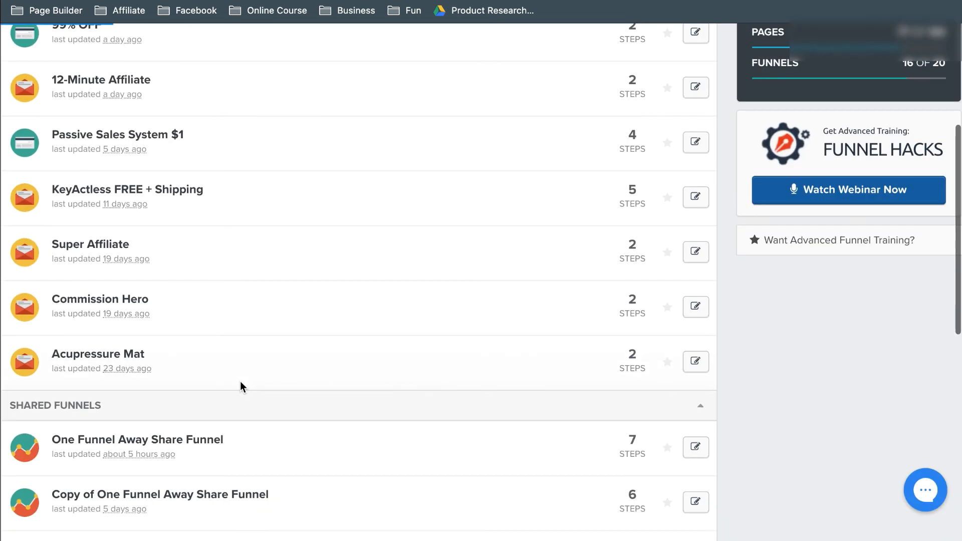
left_click(108, 299)
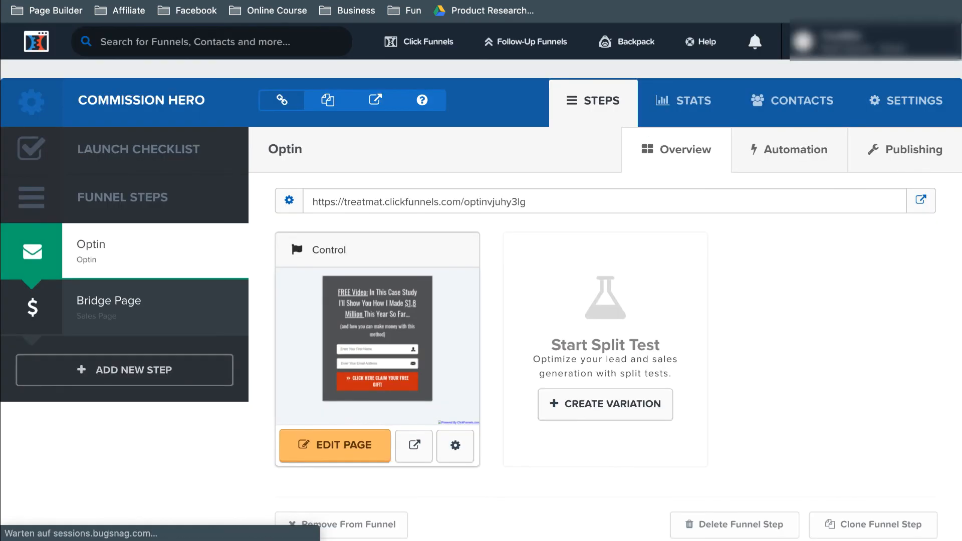
Step: Open the Commission Hero funnel's settings and examine the domains that can be assigned to it, without choosing one
left_click(892, 103)
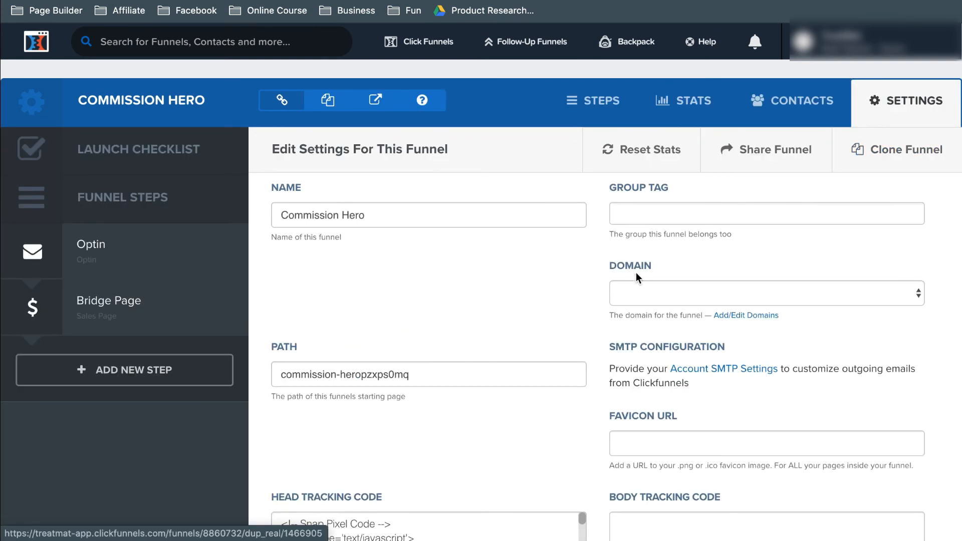
double_click(618, 264)
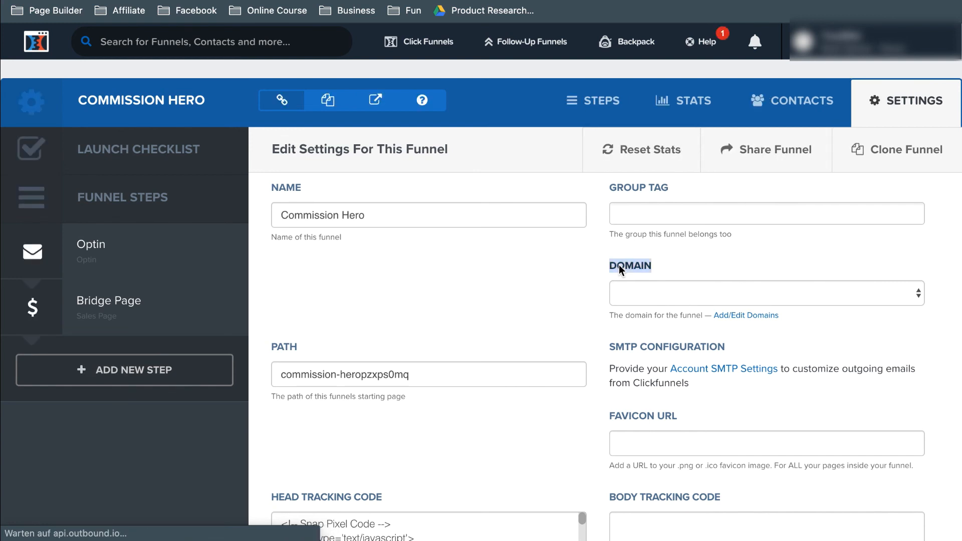
left_click(638, 296)
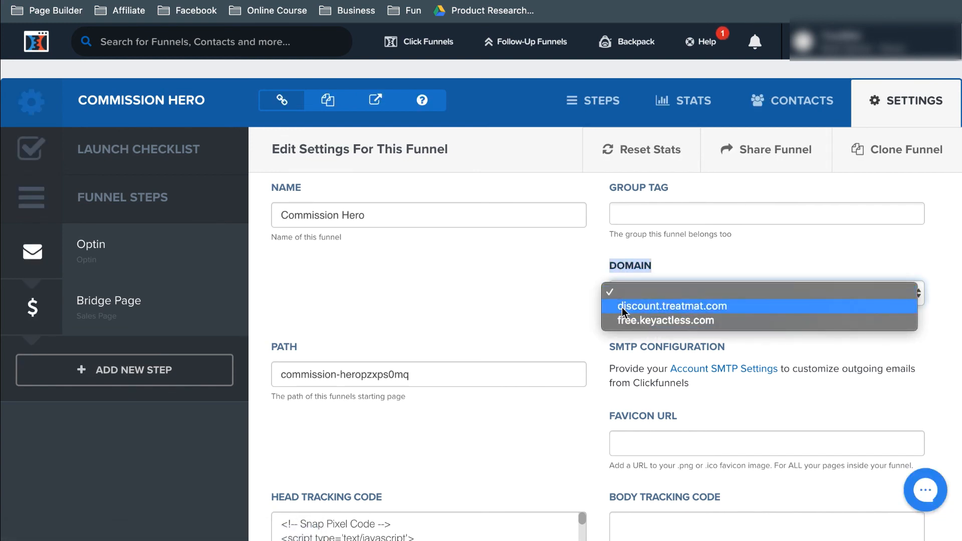
left_click(567, 310)
left_click(566, 310)
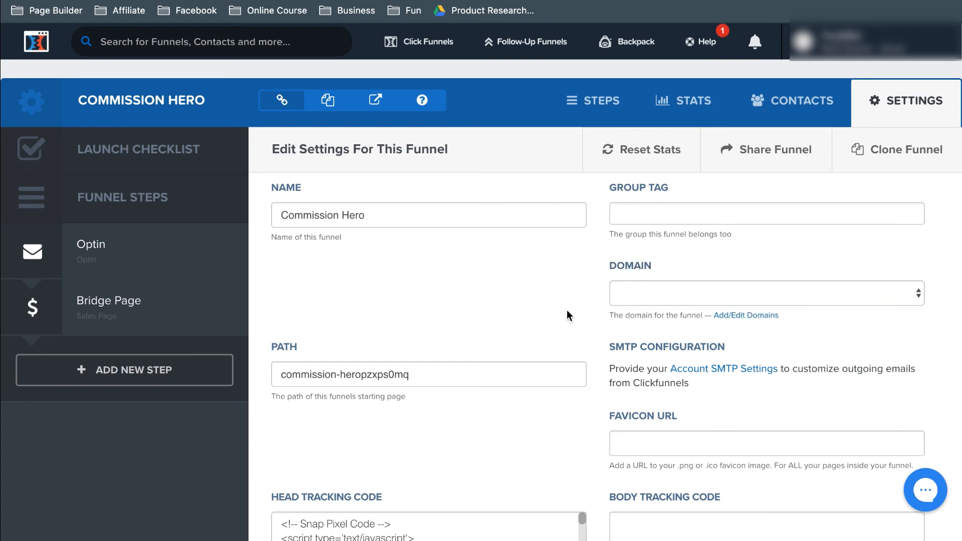
scroll(567, 310, "down", 5)
scroll(585, 235, "up", 3)
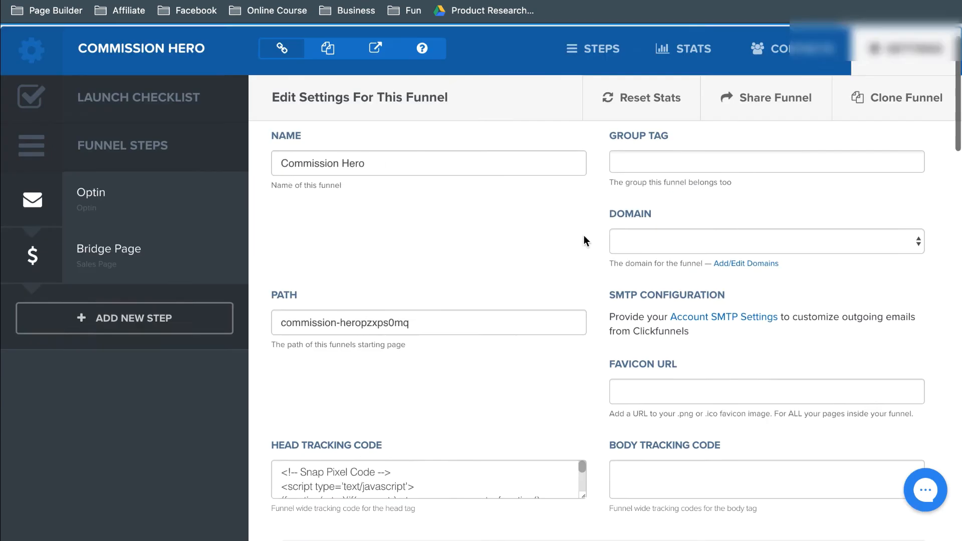
scroll(585, 235, "up", 1)
Step: Go to the Optin step, examine the live optin page's headline and first-name field, and return to the funnel
left_click(126, 266)
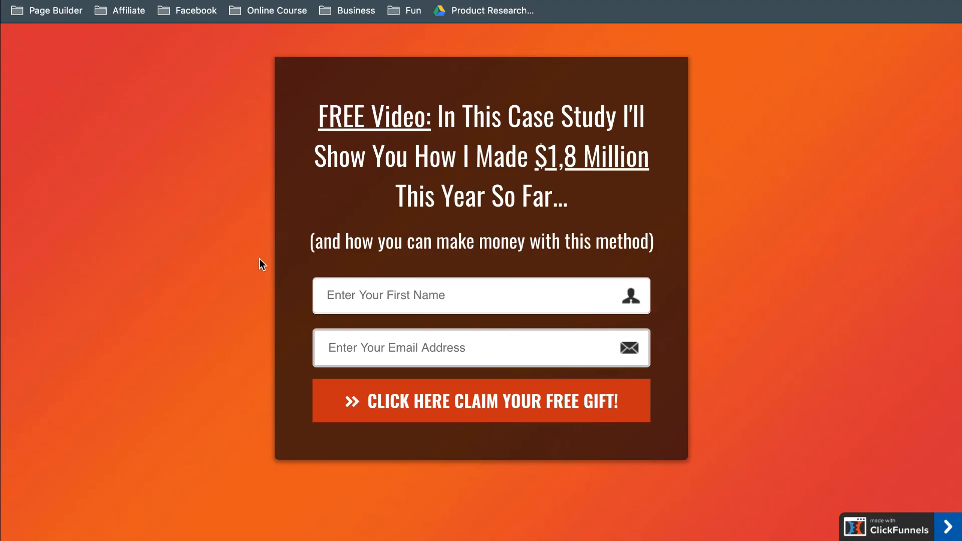
left_click_drag(569, 186, 316, 113)
left_click(307, 266)
left_click(340, 295)
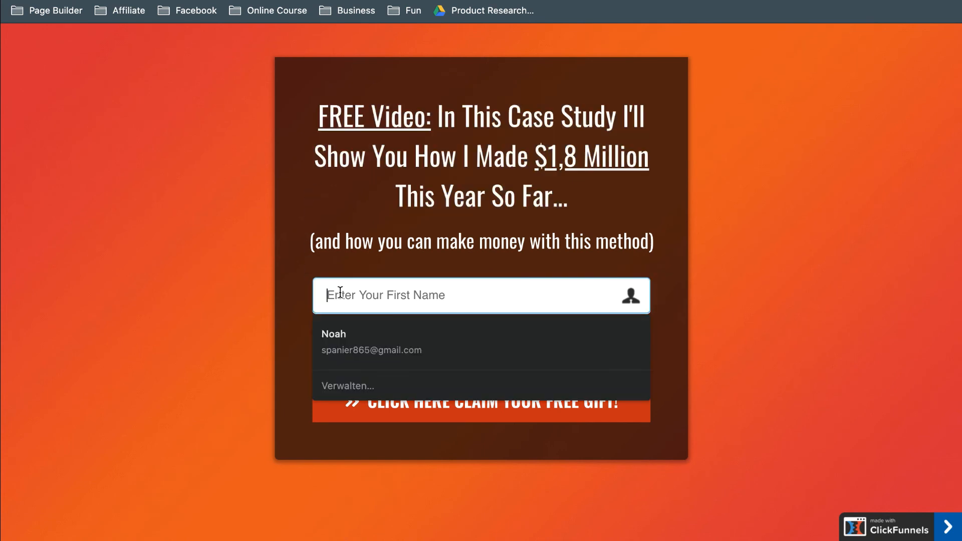
left_click(279, 318)
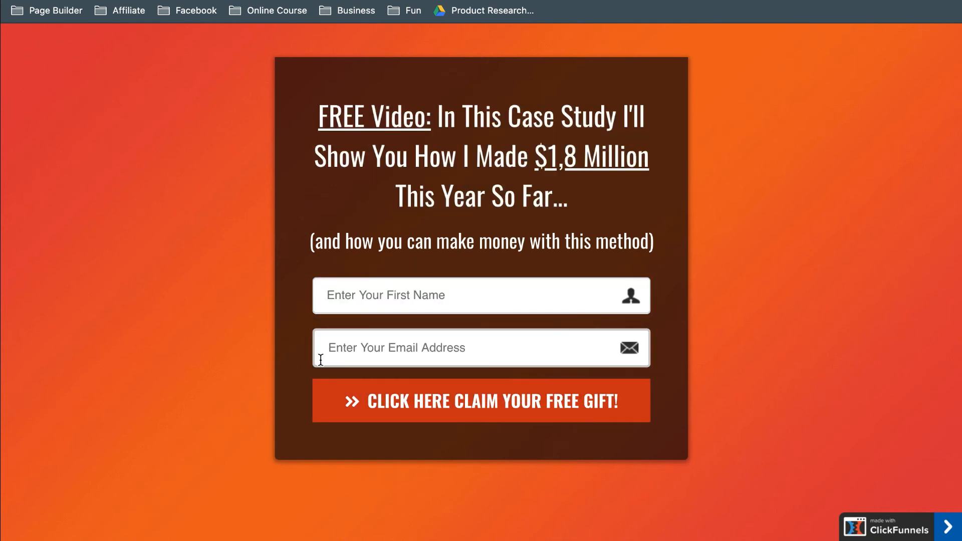
key("super+bracketleft")
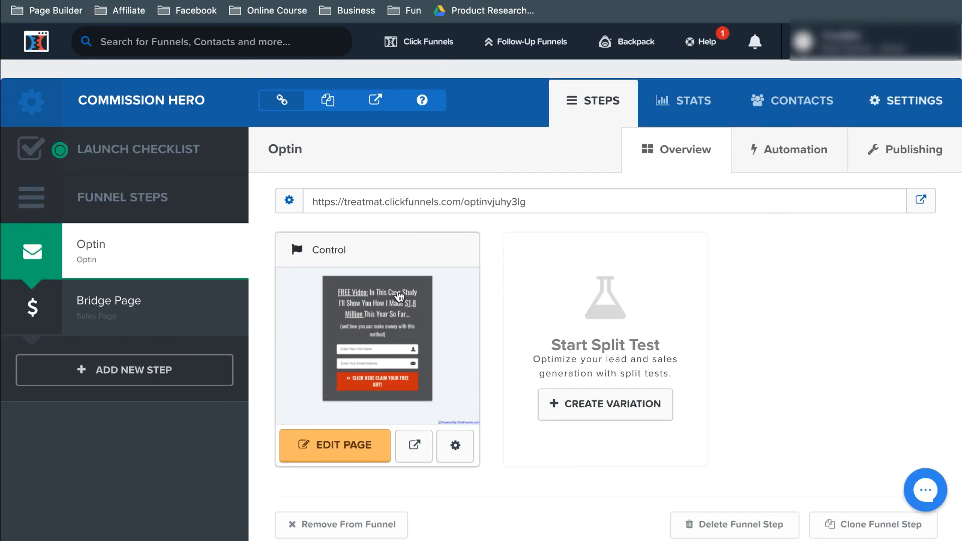
Step: Open the optin page in the editor, review its email autoresponder integration settings, and exit the editor
left_click(351, 444)
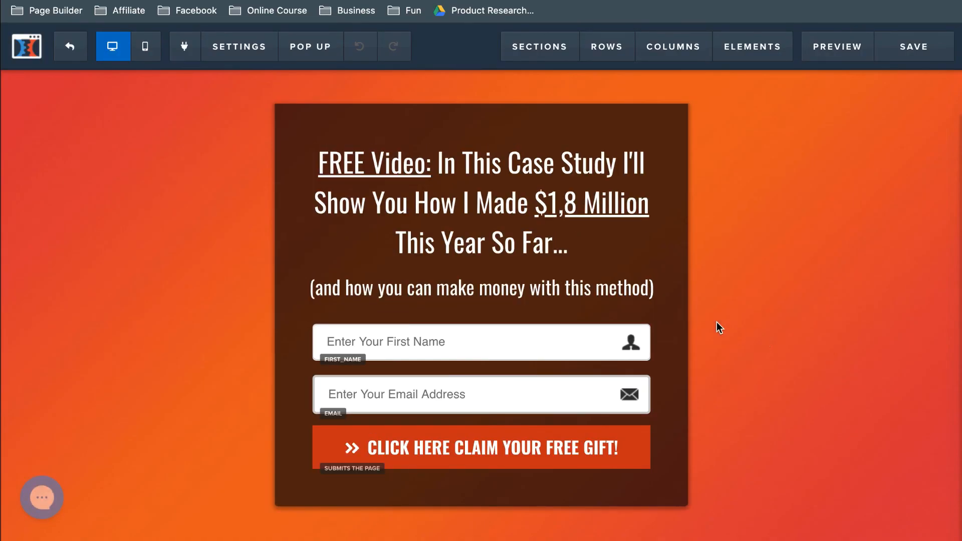
left_click(244, 47)
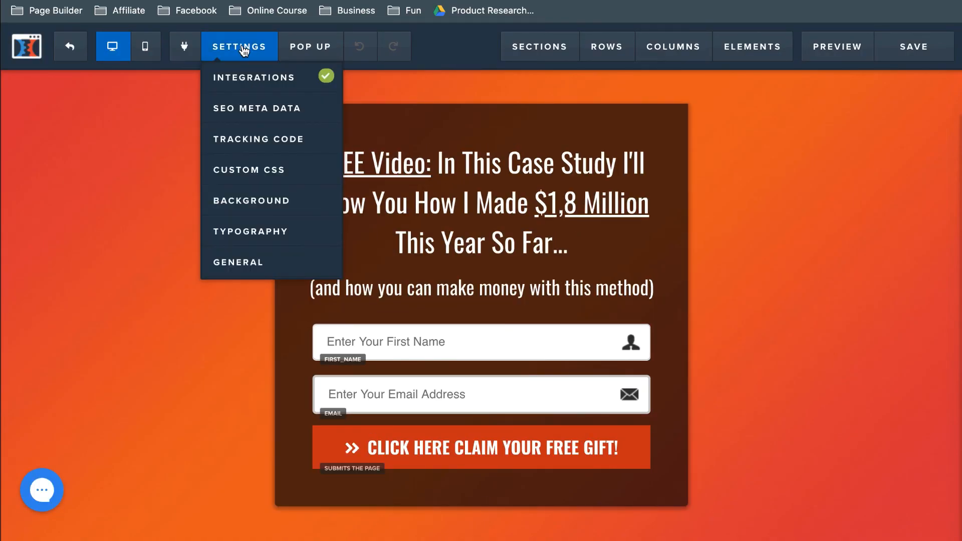
left_click(253, 77)
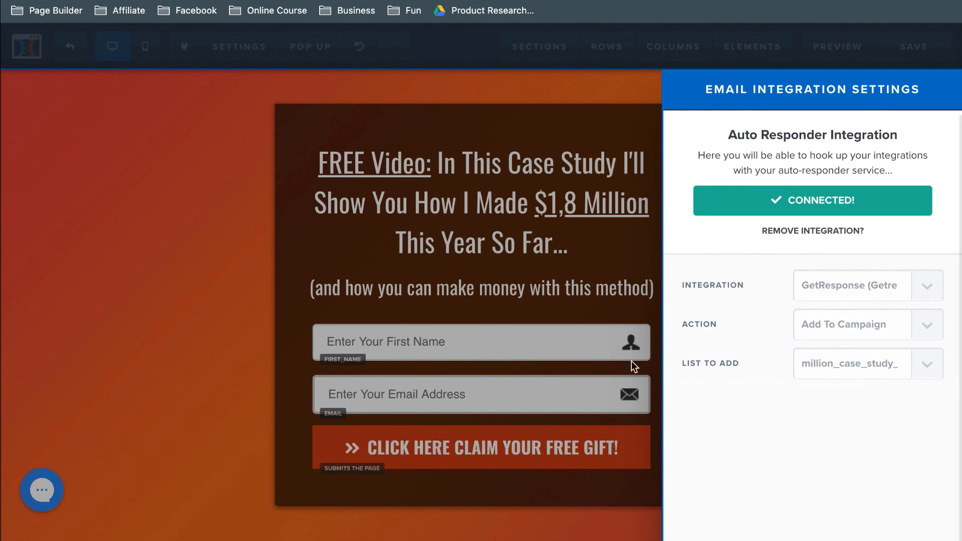
left_click(48, 272)
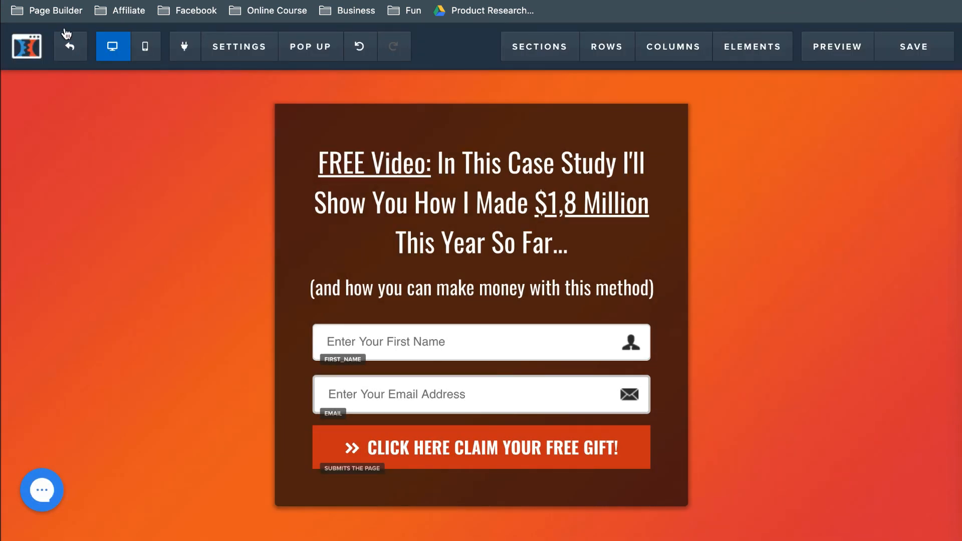
left_click(68, 49)
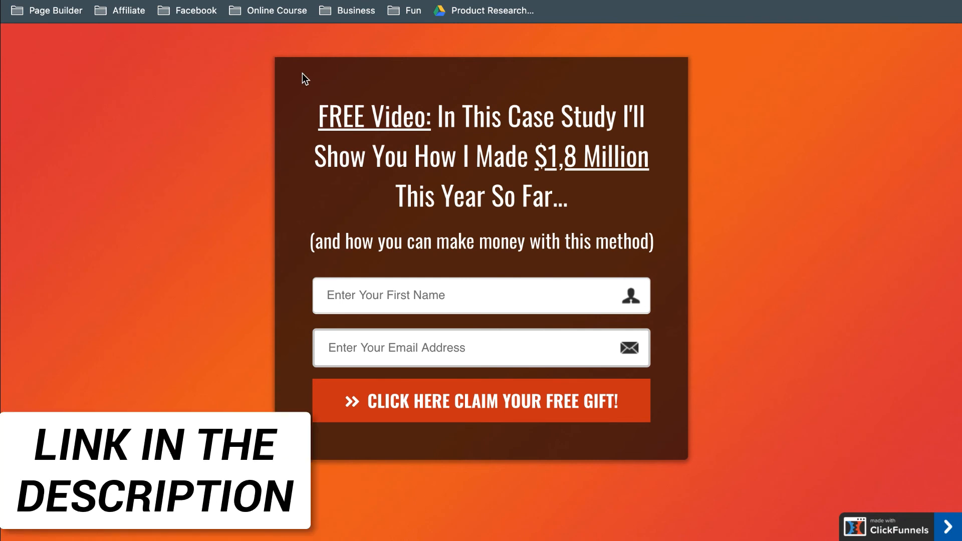
Step: Examine the live optin page's box and Bluehost's discounted monthly hosting price
left_click_drag(302, 73, 706, 383)
left_click(706, 389)
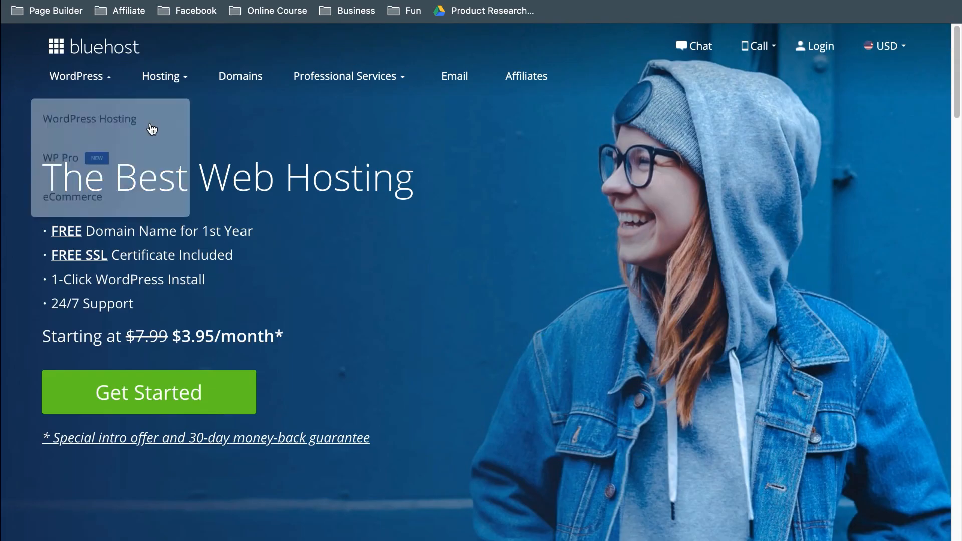
left_click_drag(168, 334, 275, 335)
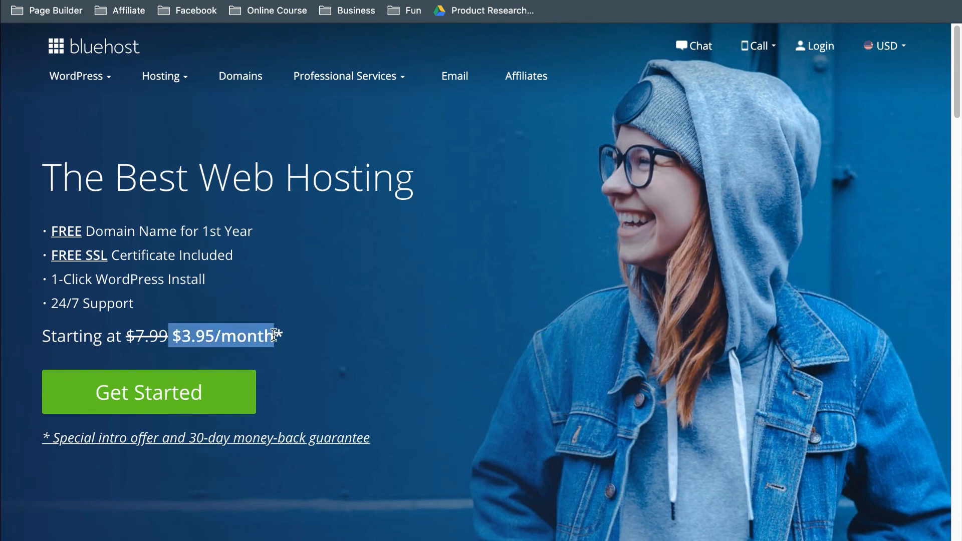
left_click(274, 335)
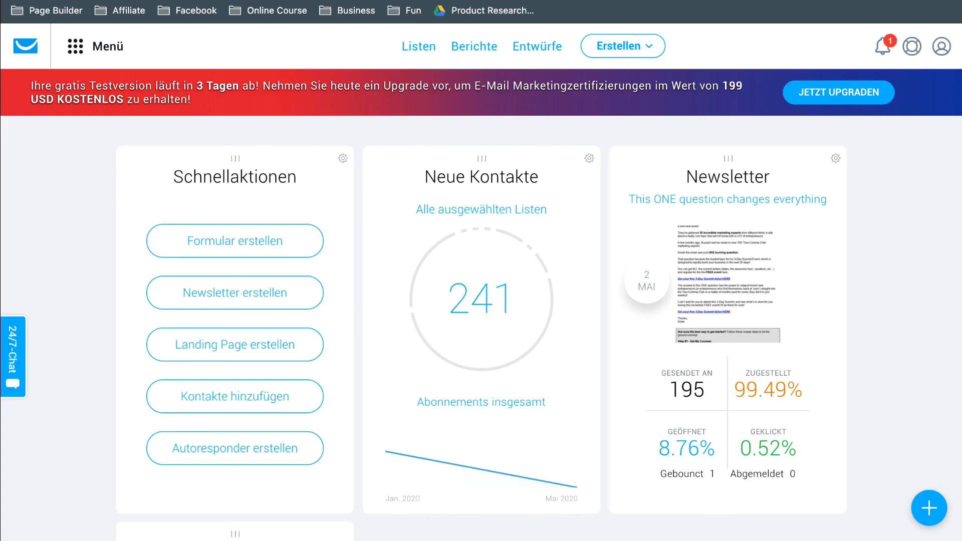